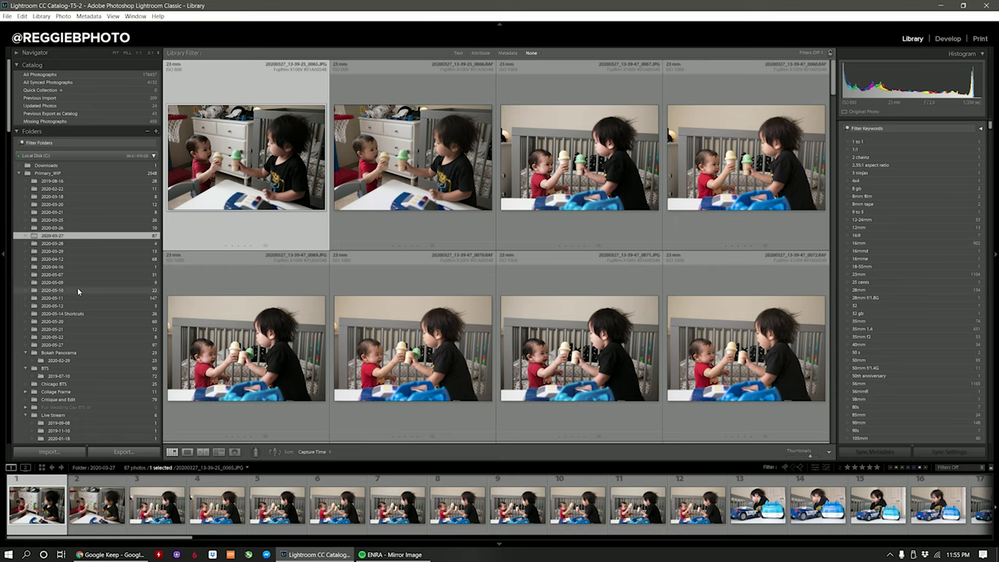
Step: Add the Pikachu balloon photo from the 2018-11-22 Parade Day shoot to the Quick Collection
scroll(78, 291, down, 15)
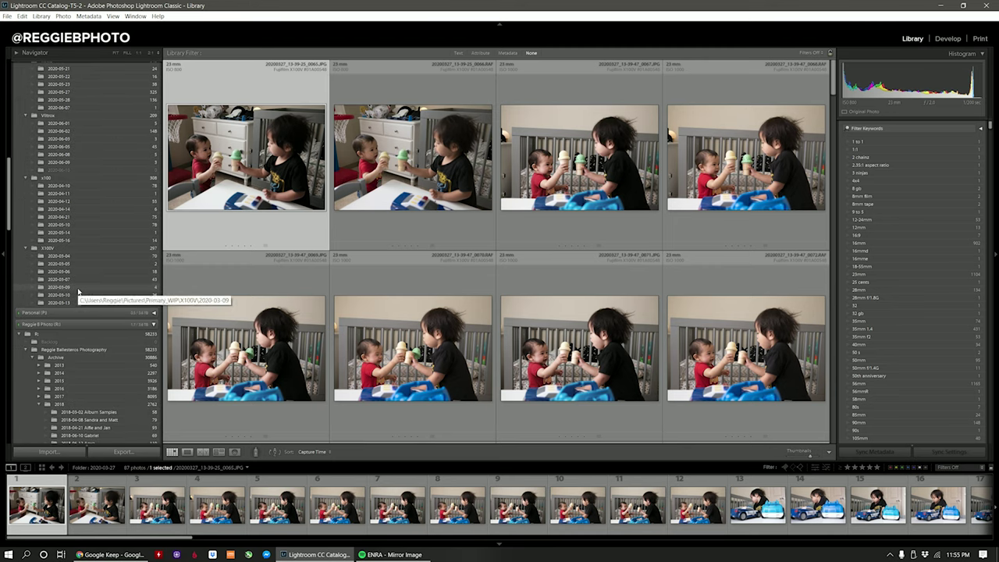
scroll(78, 291, down, 10)
scroll(78, 291, down, 10)
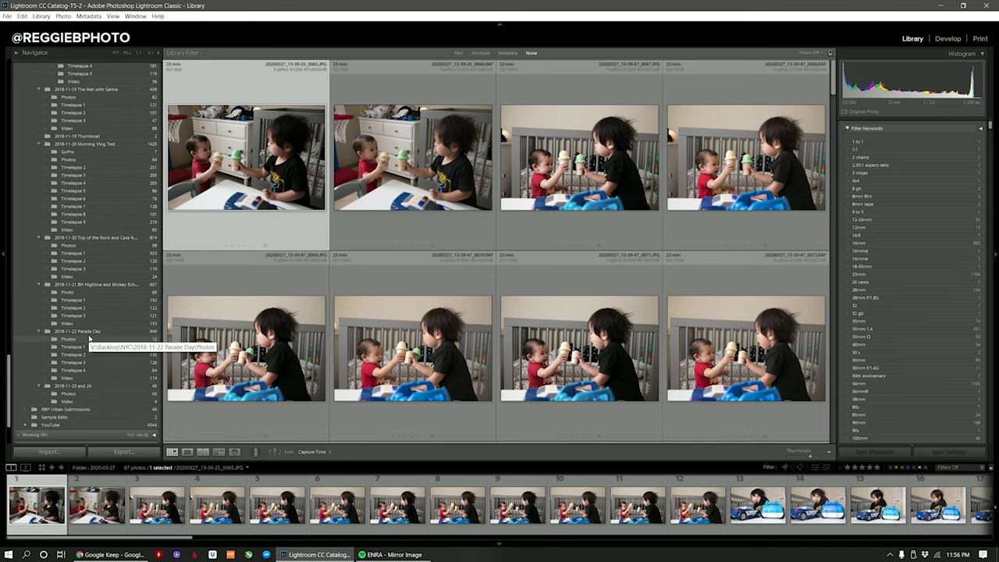
click(78, 339)
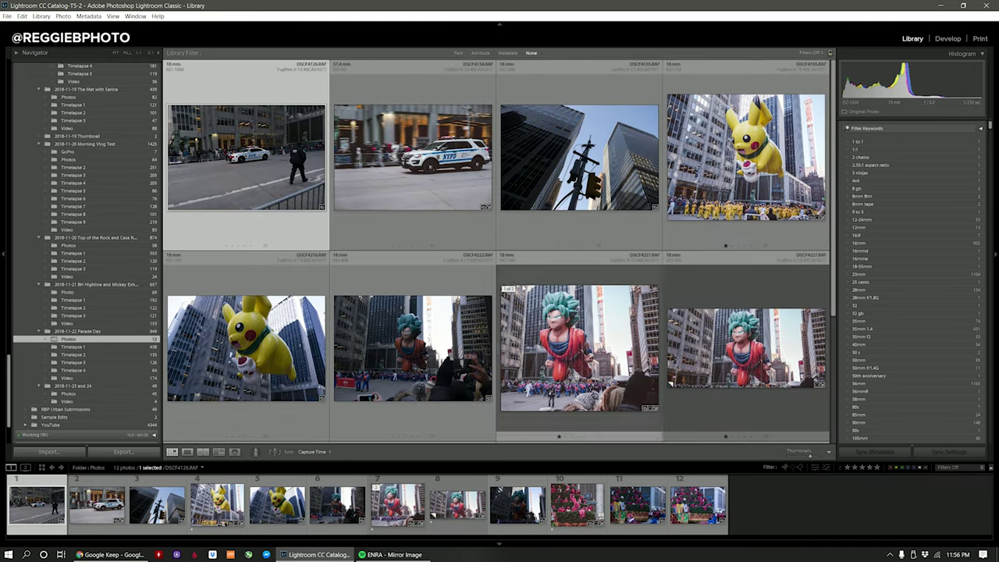
click(701, 185)
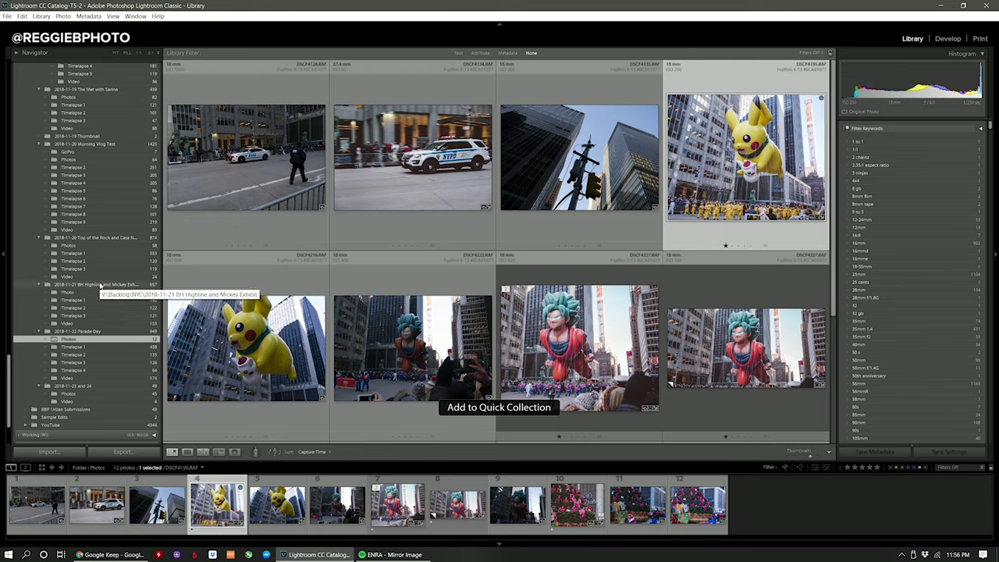
Step: Add a forest couple portrait, the Mickey wheel sunset silhouette and the Route 66 wall photo
scroll(109, 234, up, 10)
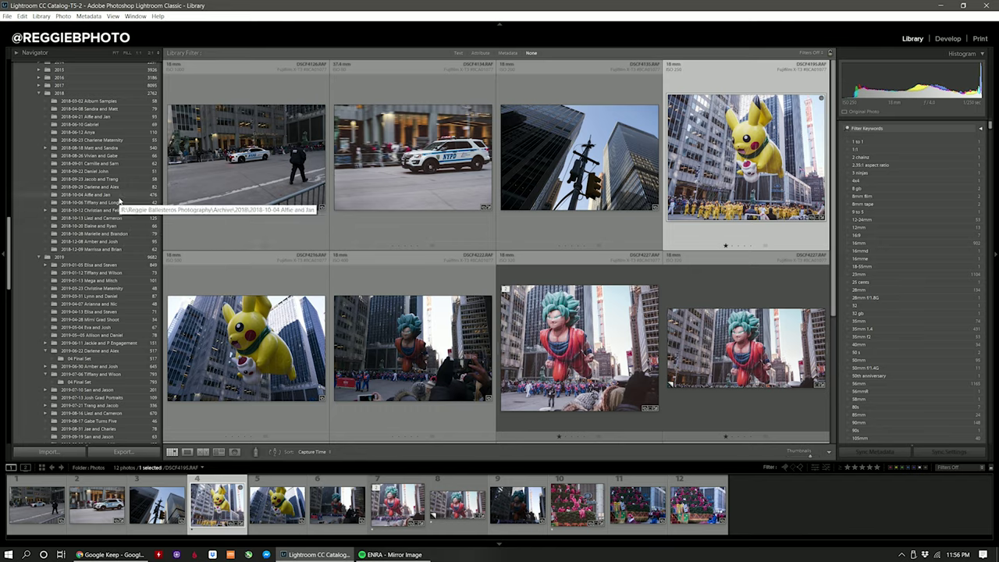
click(86, 281)
scroll(579, 263, down, 15)
click(579, 263)
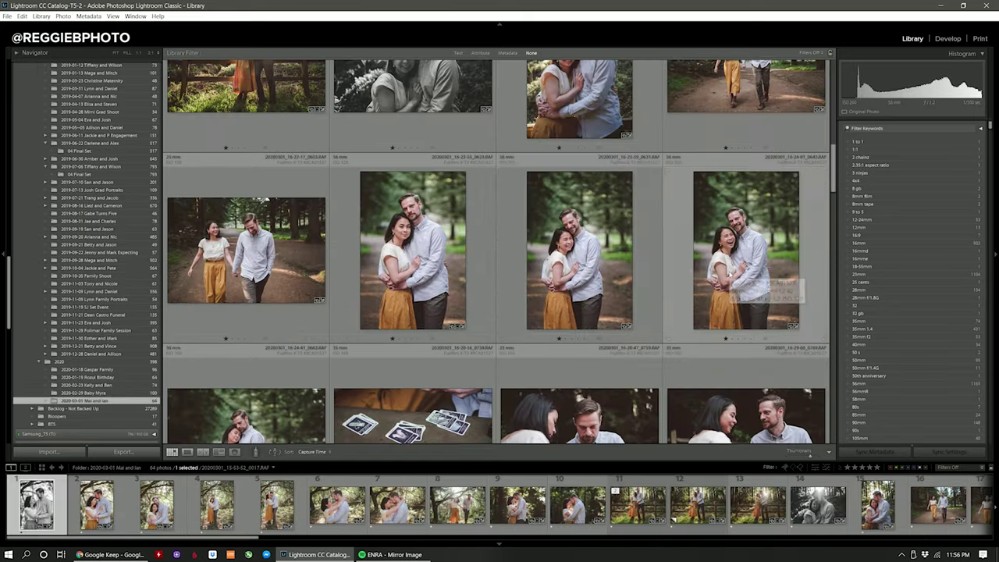
click(614, 265)
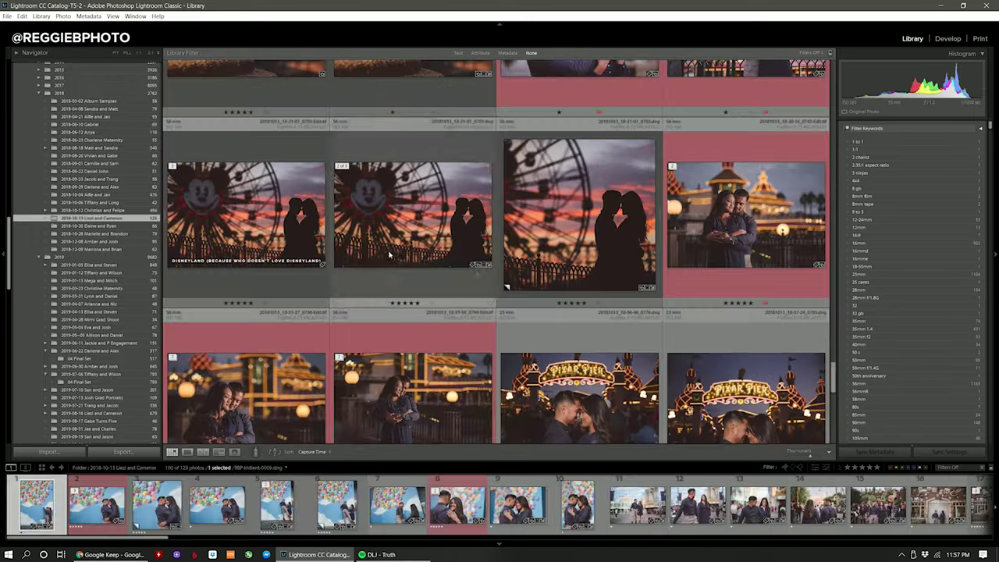
click(412, 234)
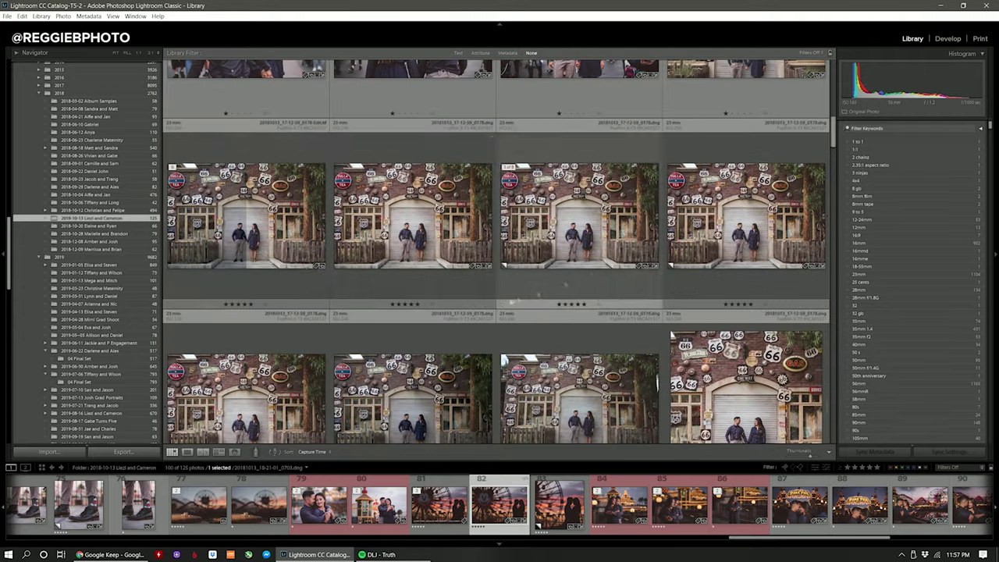
click(468, 234)
Step: Add a lighthouse engagement photo and display the seven-photo Quick Collection
scroll(129, 248, down, 5)
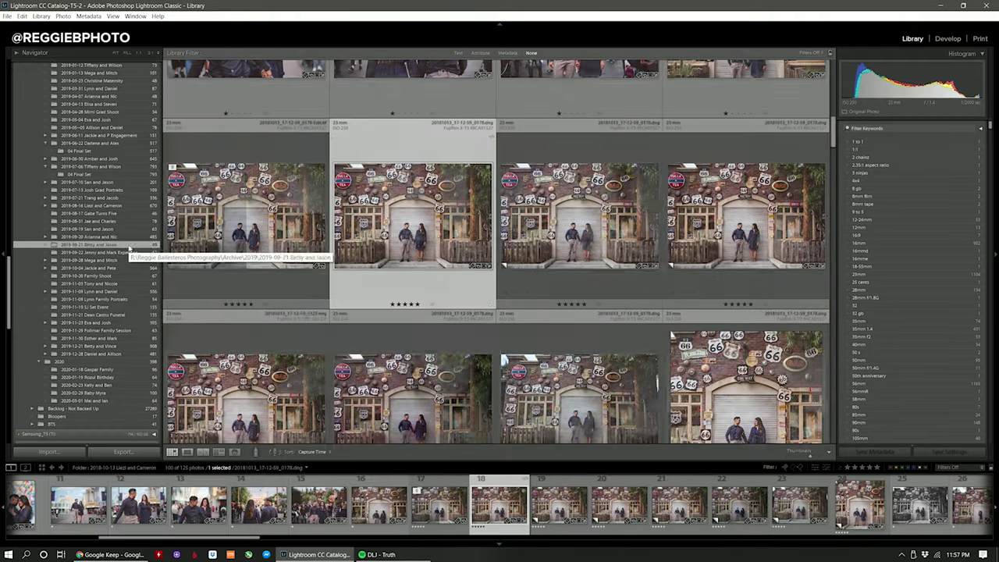
click(130, 248)
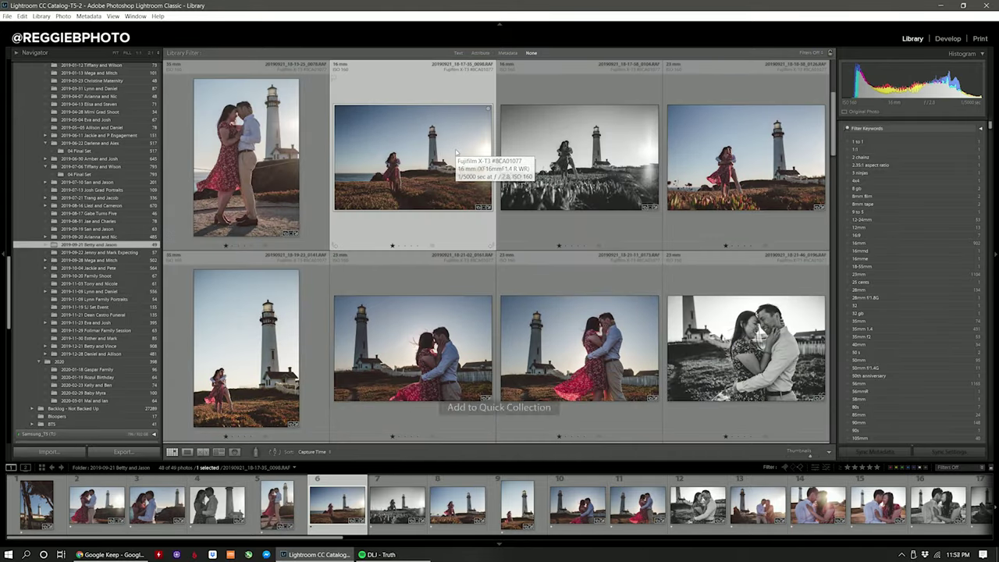
double_click(448, 168)
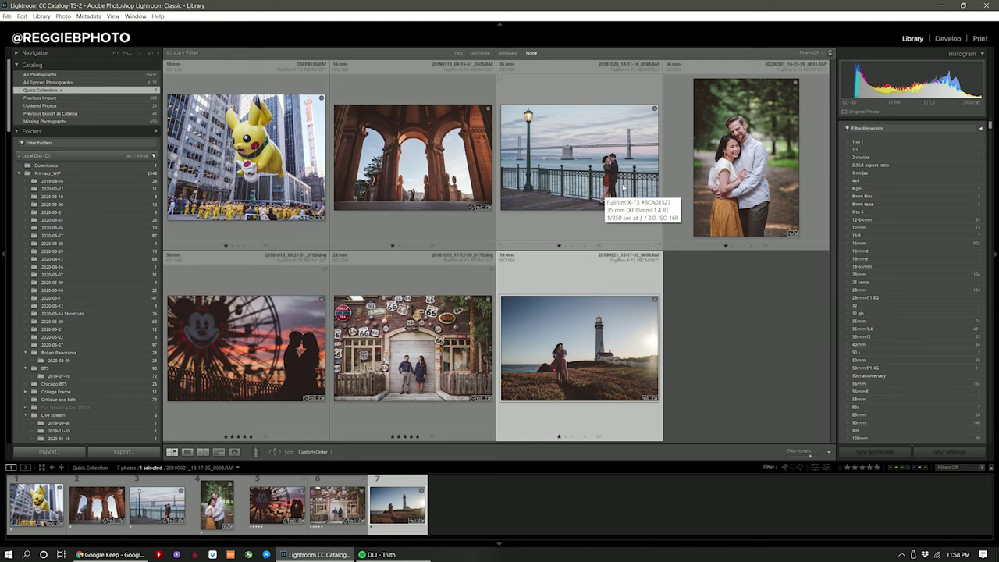
Step: Create virtual copies of collection photos two through seven
key(Home)
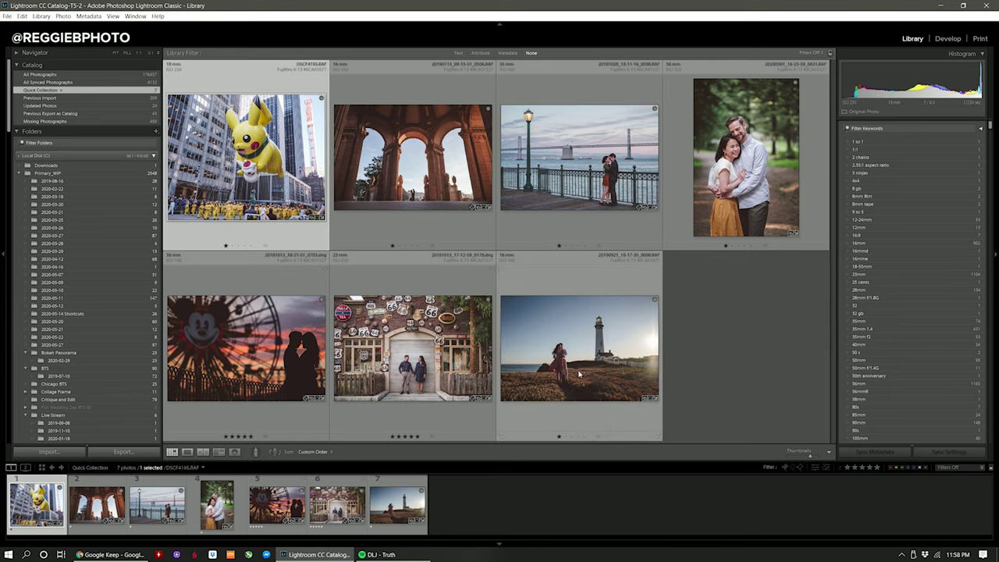
key(ctrl+a)
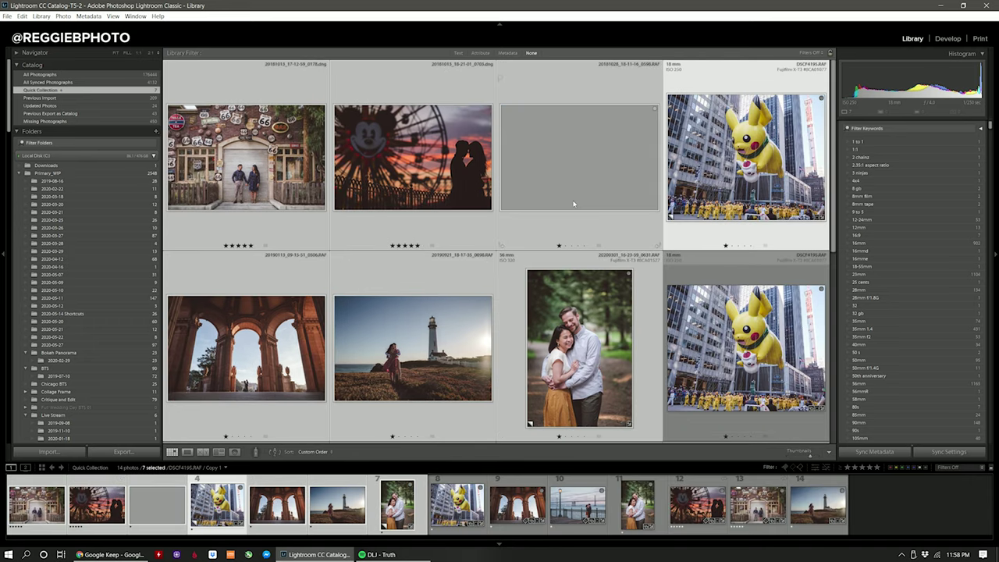
scroll(599, 204, up, 3)
scroll(599, 204, down, 3)
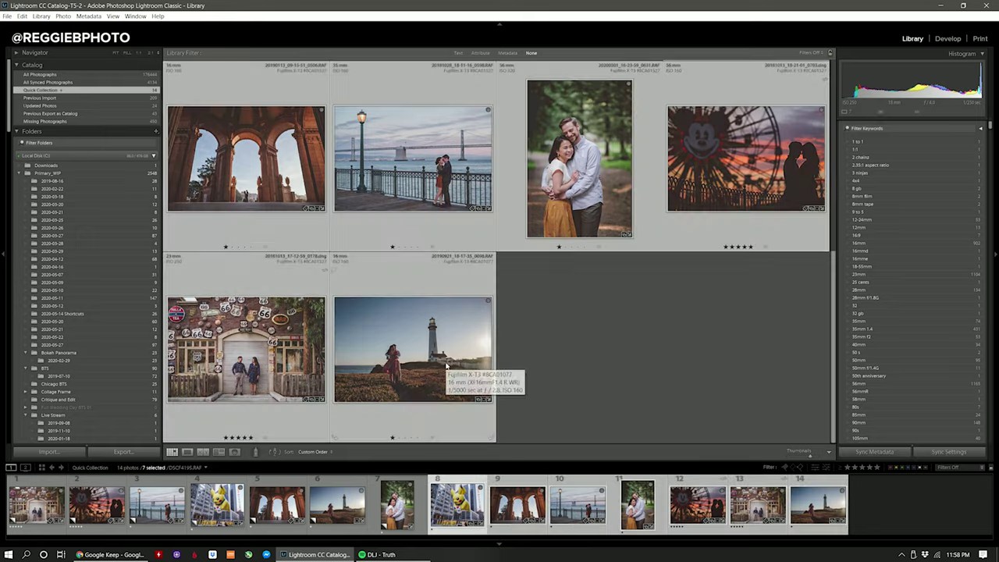
key(Delete)
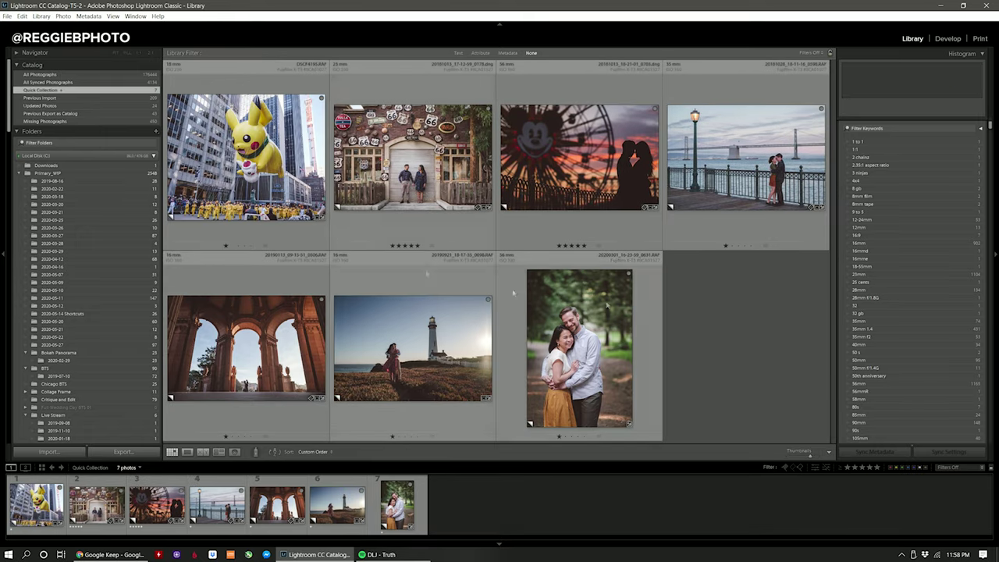
shift+click(593, 364)
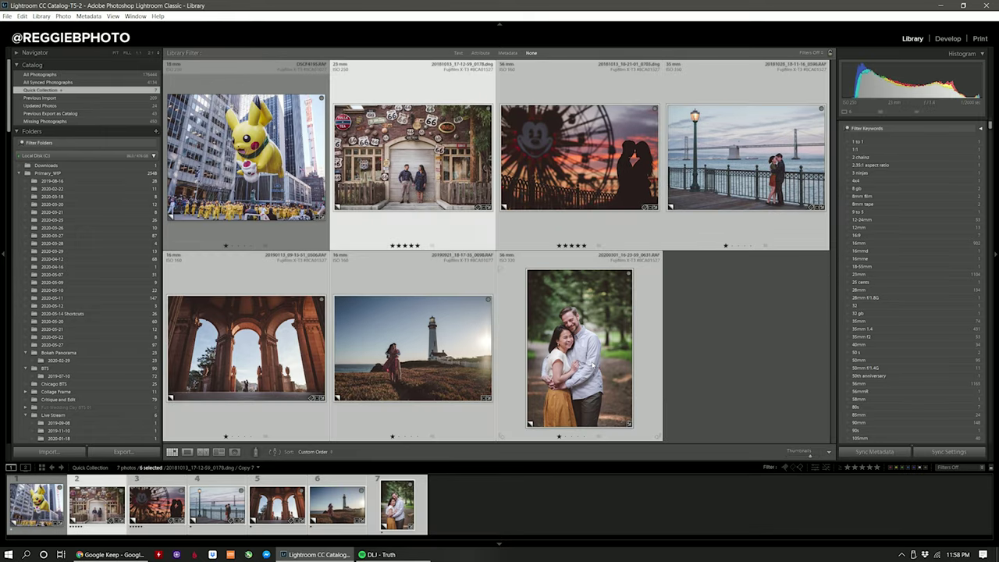
key(ctrl+apostrophe)
Step: Sort by Capture Time, move the Pikachu photo to the end, and view it in Loupe
click(314, 452)
click(300, 322)
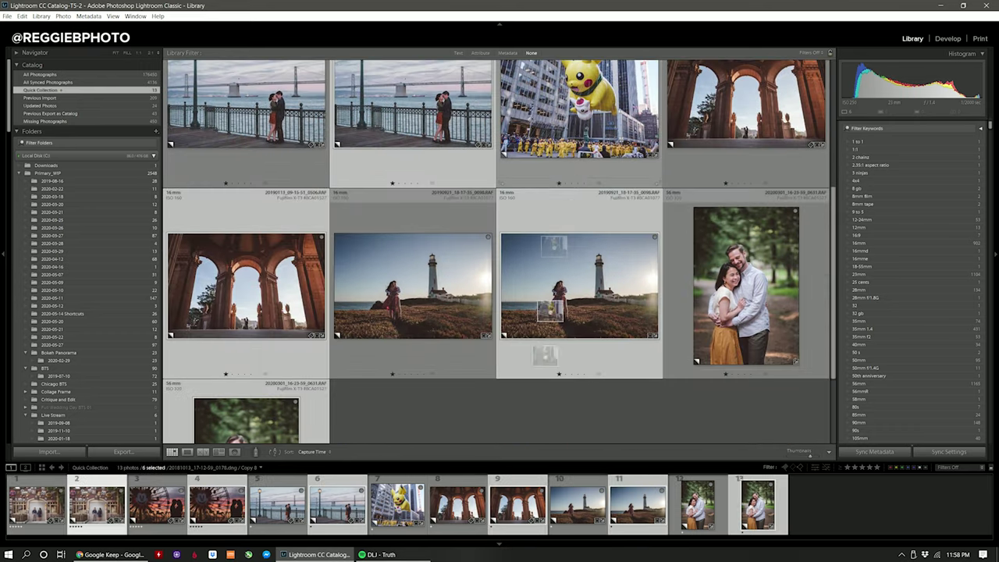
drag(564, 176, 507, 408)
scroll(346, 380, down, 5)
scroll(536, 354, up, 5)
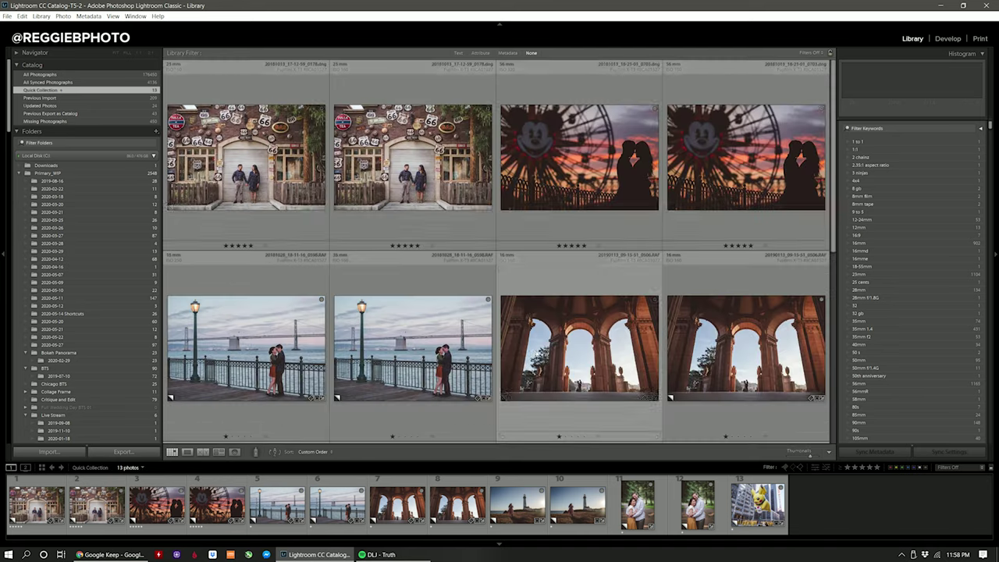
scroll(390, 312, down, 5)
double_click(245, 351)
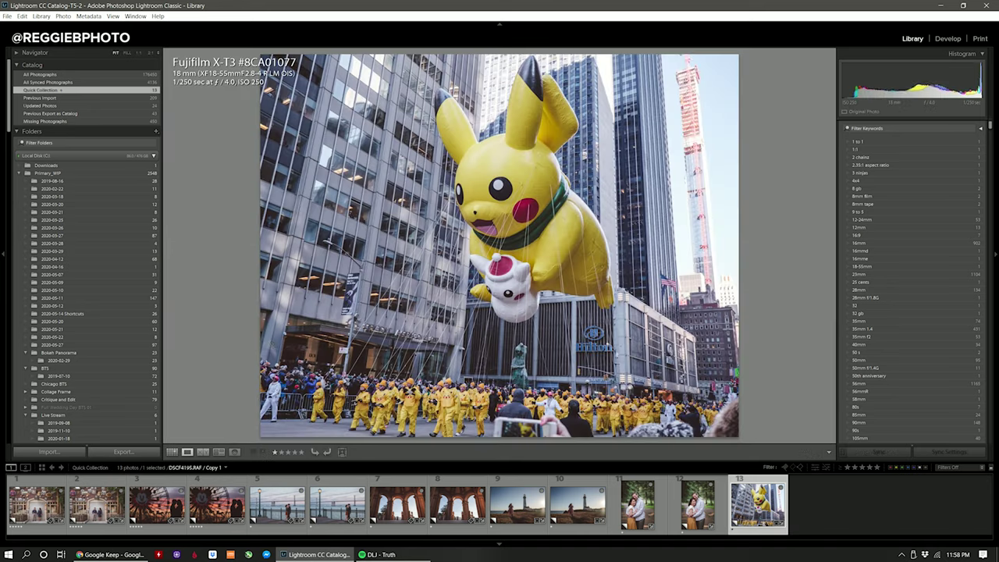
Step: Crop the Pikachu balloon photo to a custom 2 x 1 aspect ratio across the full width
key(r)
click(949, 203)
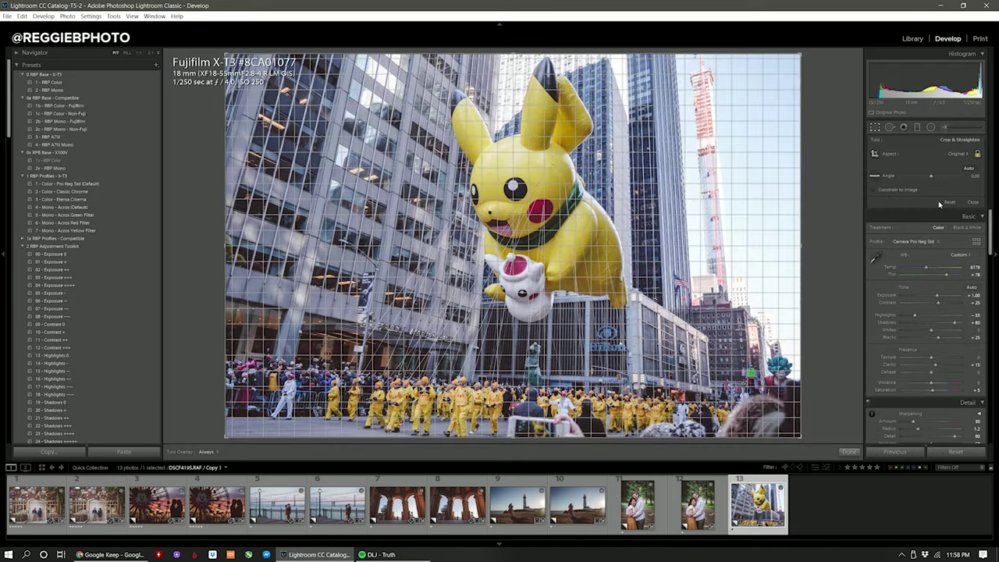
click(954, 154)
click(896, 276)
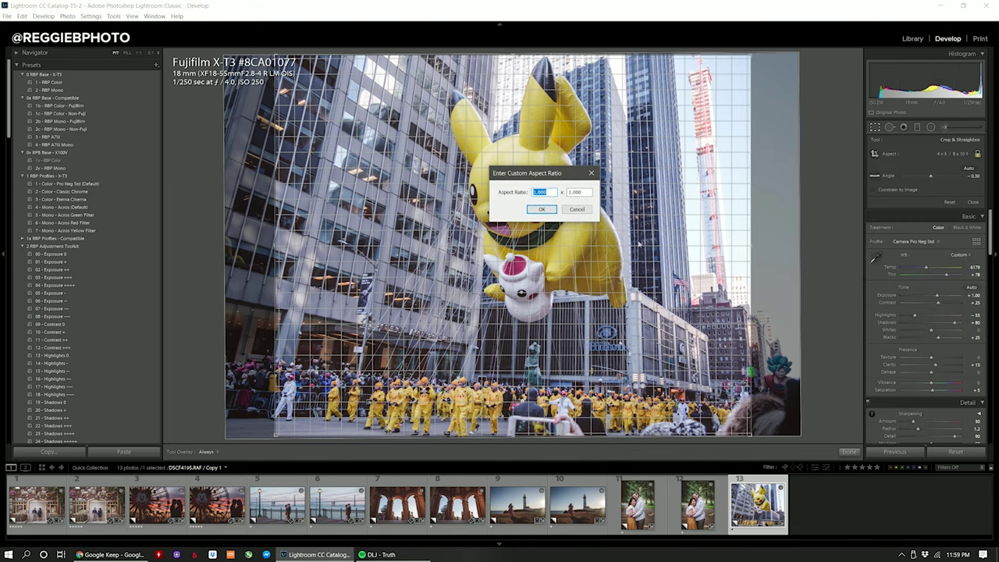
click(546, 210)
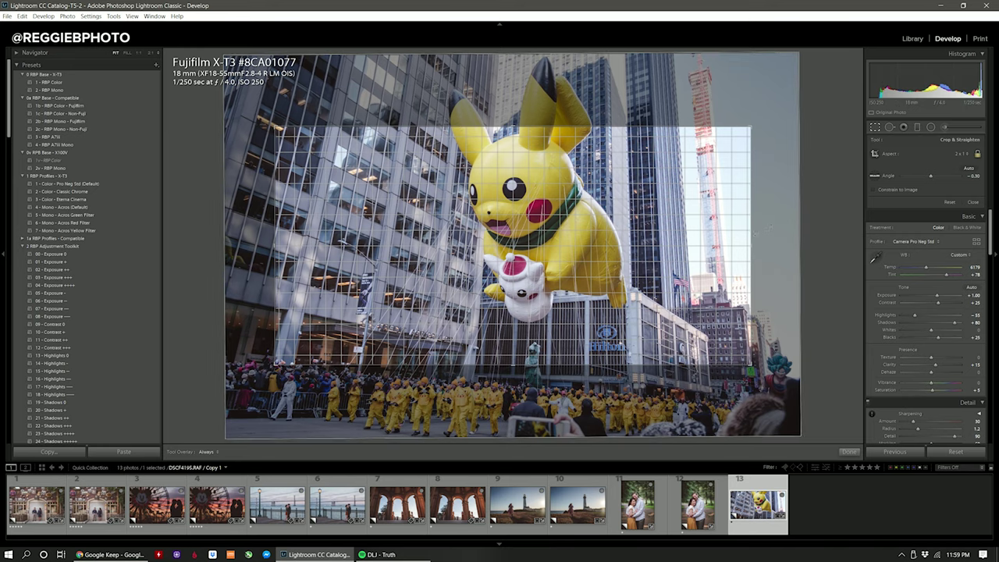
drag(752, 240, 792, 242)
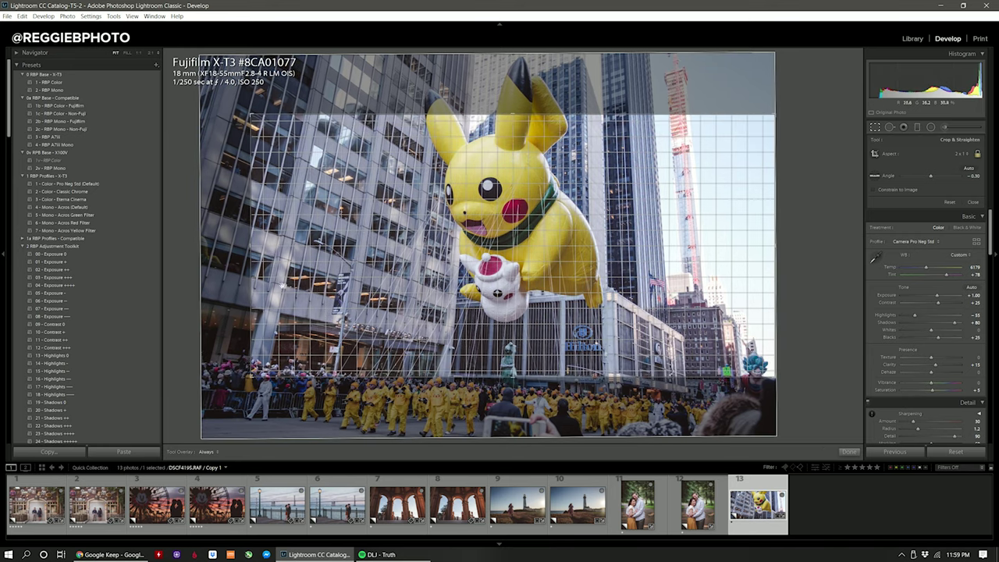
drag(254, 270, 258, 251)
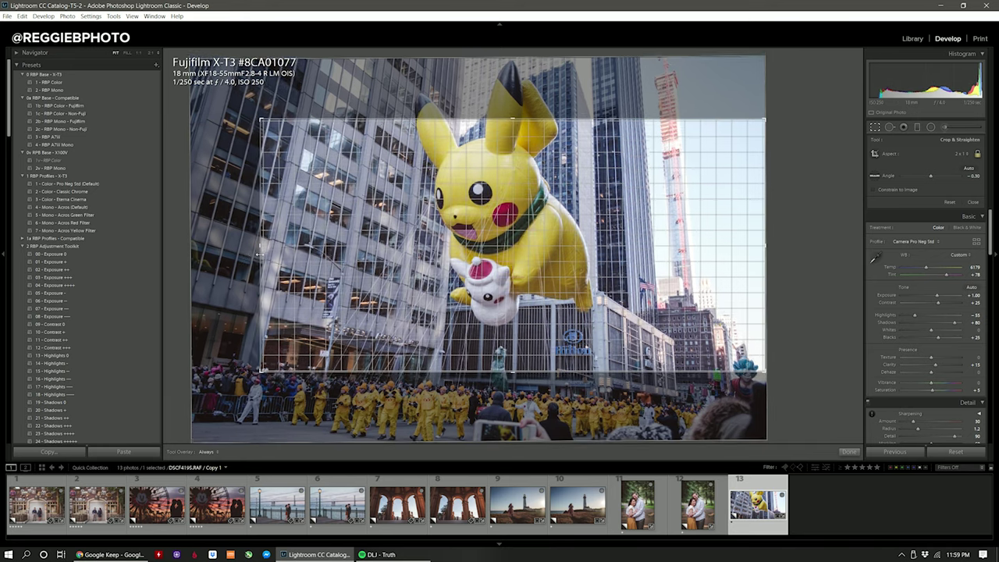
drag(260, 253, 273, 254)
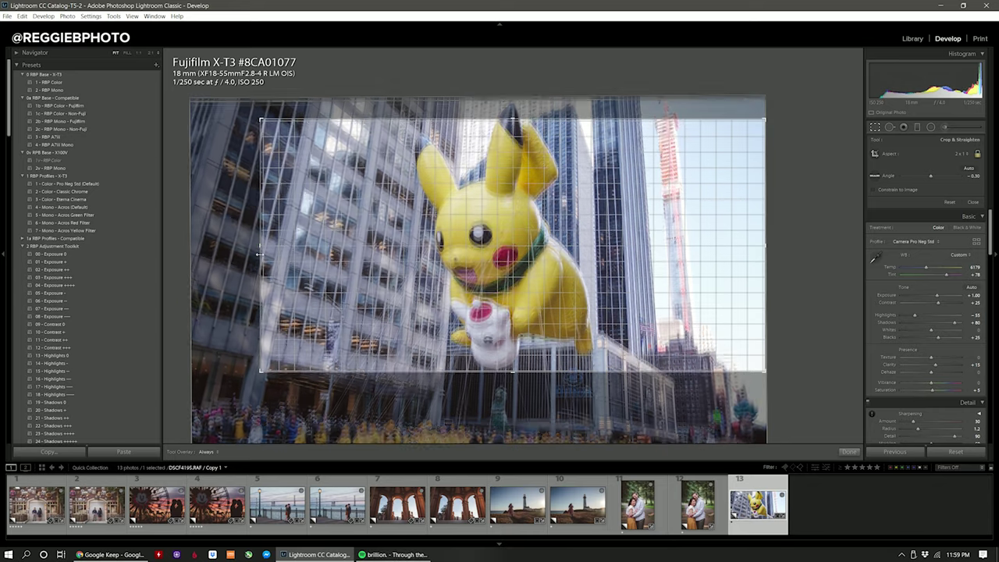
key(Return)
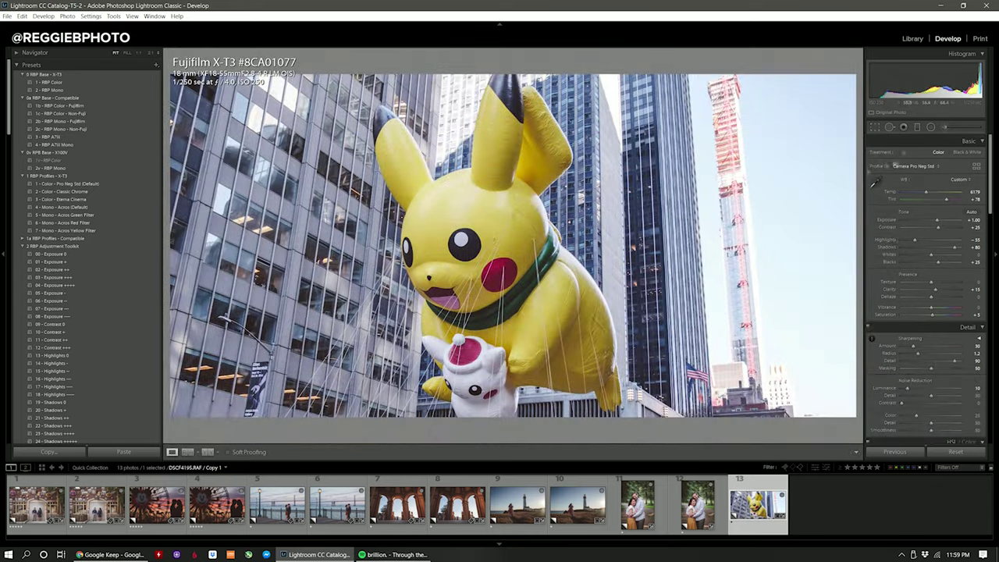
Step: Close the Graduated Filter panel and select the Route 66 couple photo, first in the filmstrip
scroll(86, 285, down, 3)
click(918, 126)
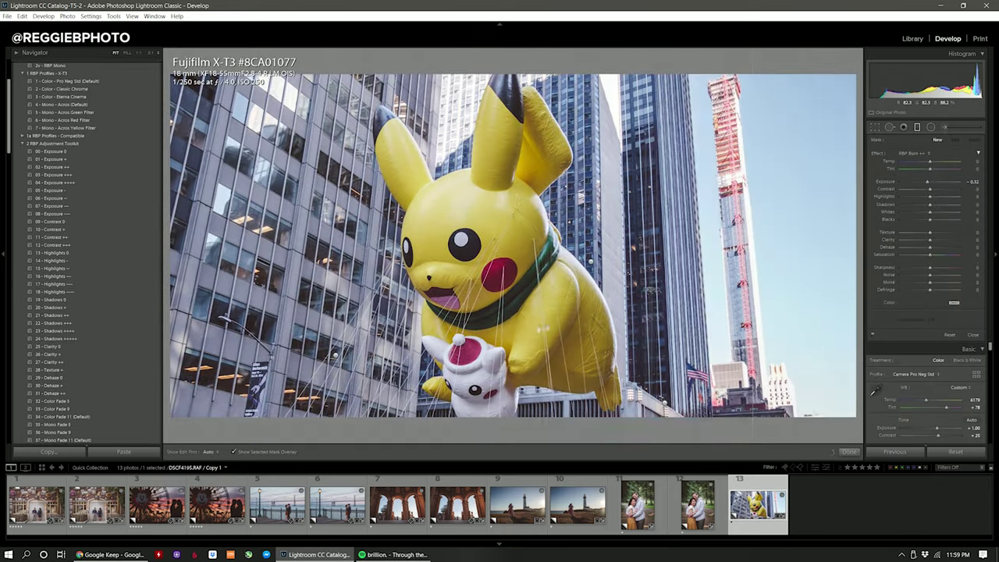
click(974, 334)
scroll(69, 352, up, 3)
scroll(69, 352, down, 5)
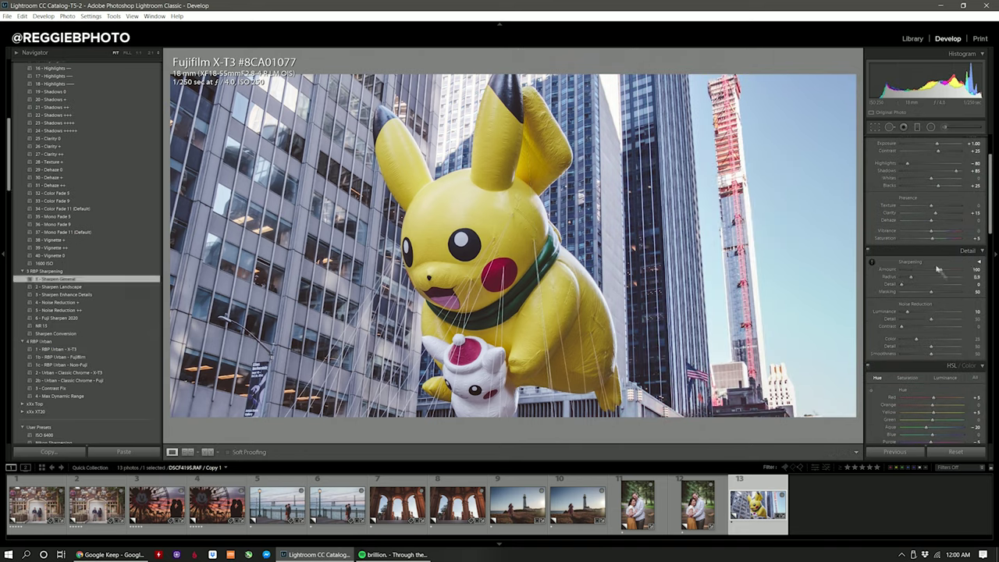
key(z)
key(z)
click(37, 506)
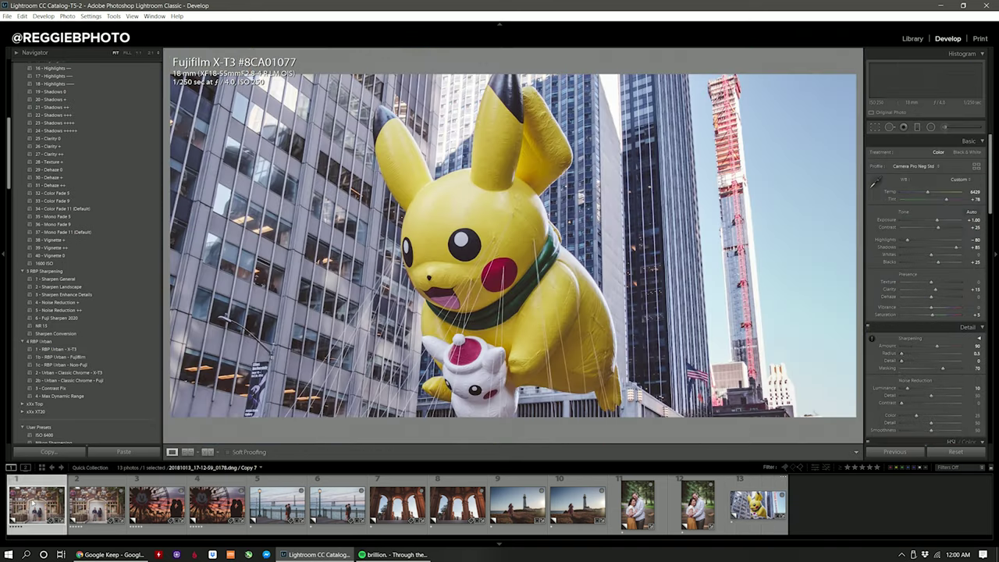
Step: Check the crop overlay on the Route 66 photo and the next few filmstrip photos
key(r)
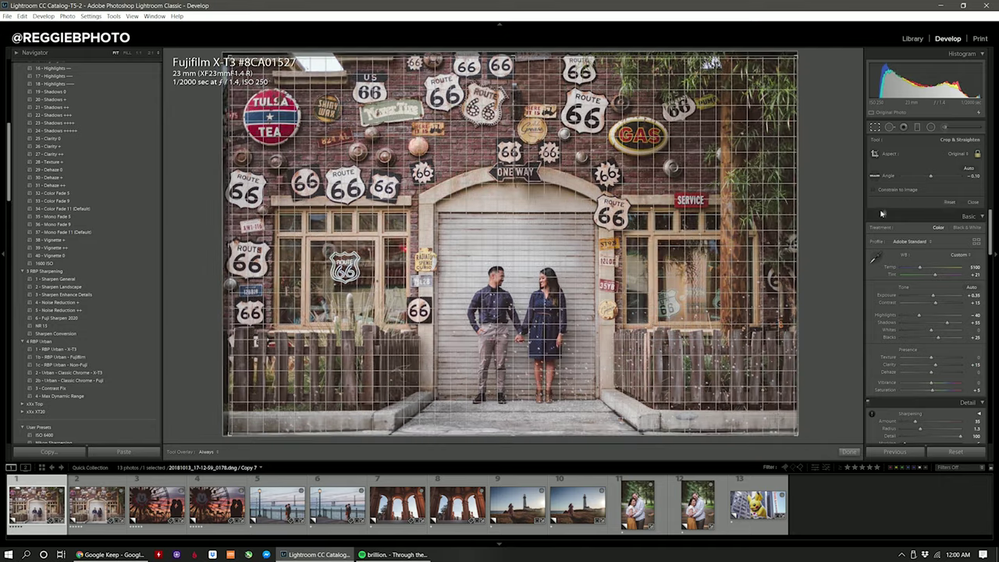
key(r)
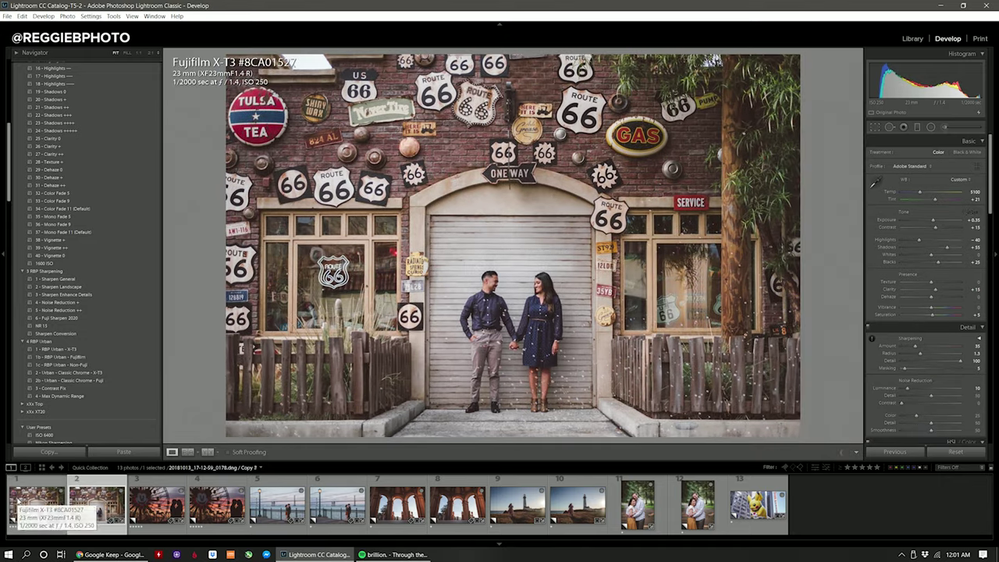
key(Right)
key(Right)
key(r)
key(r)
key(Right)
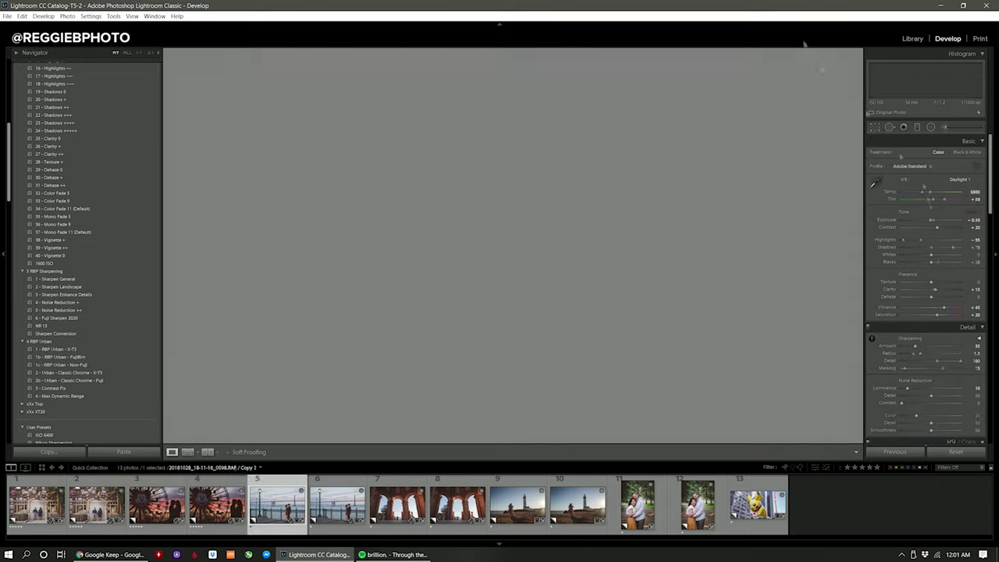
Step: Check crops on the pier, arches, lighthouse and couple photos, then bring up the Pikachu photo's actions
key(r)
key(r)
key(Right)
key(Right)
key(r)
key(r)
key(Right)
key(Right)
key(r)
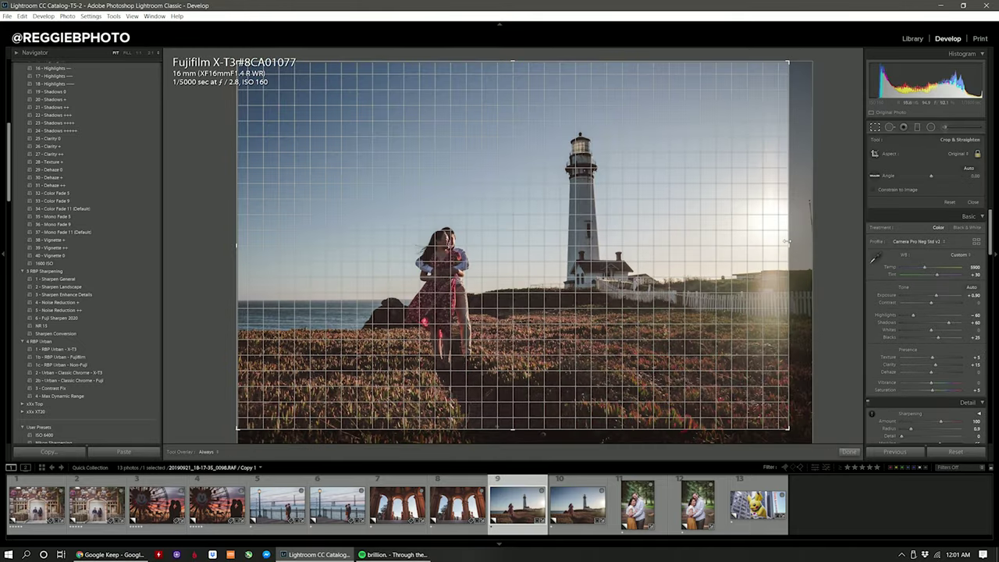
key(Right)
key(r)
key(Right)
key(r)
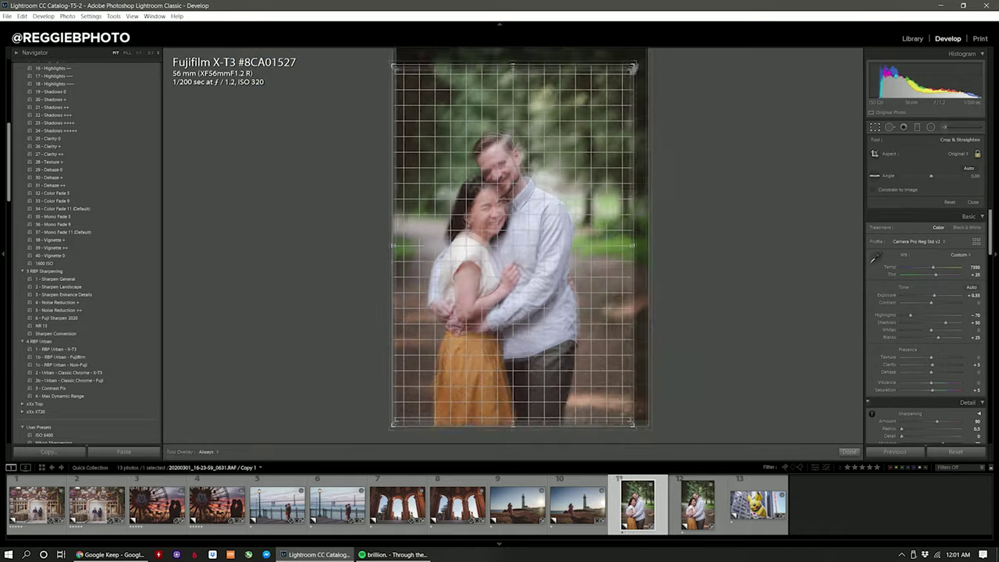
key(r)
key(r)
key(r)
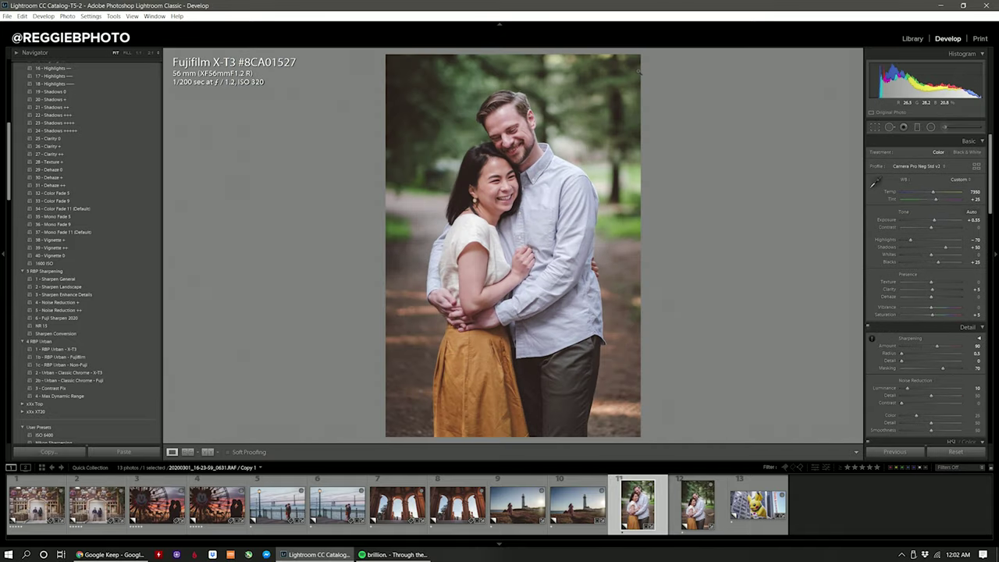
key(Right)
key(Right)
right_click(764, 217)
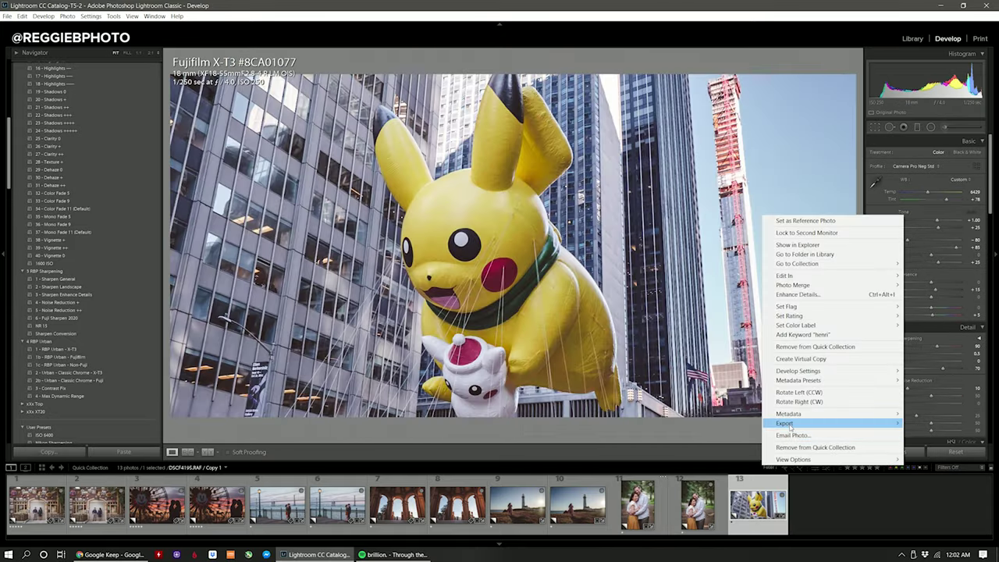
Step: Export the Pikachu copy as a quality-100 sRGB JPEG into the Instagram - Mistakes subfolder
mouse_move(784, 424)
click(673, 159)
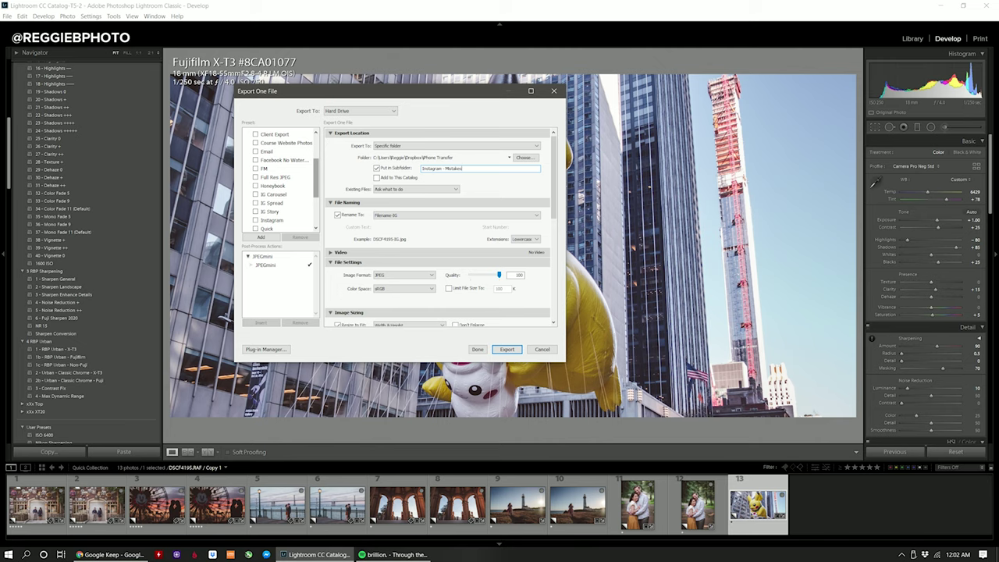
scroll(415, 228, down, 4)
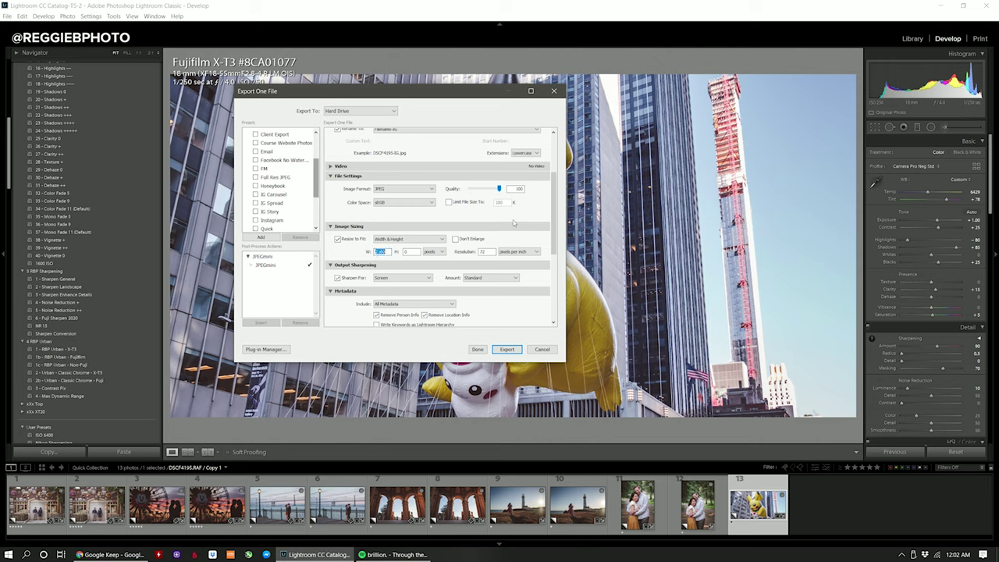
drag(557, 210, 560, 174)
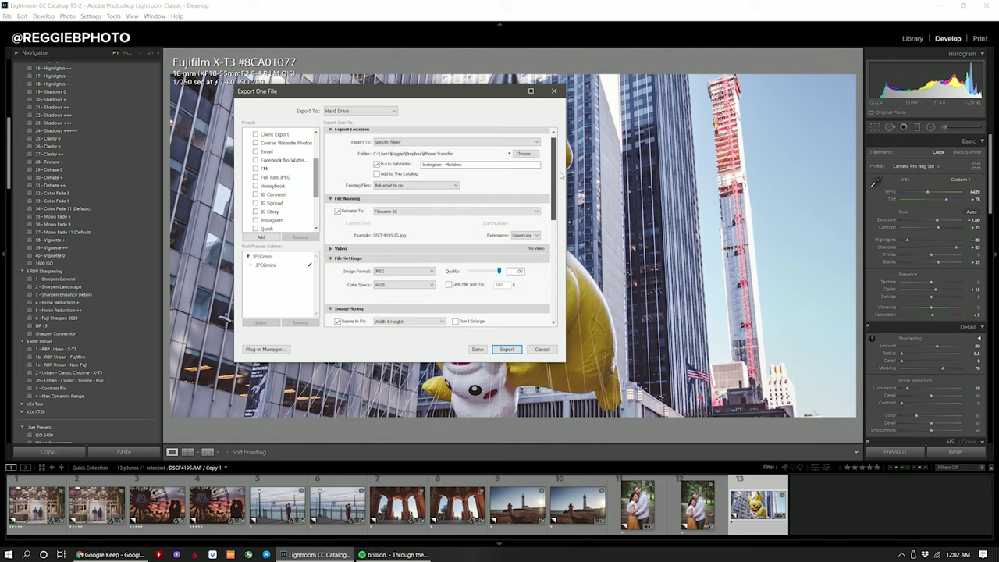
click(505, 350)
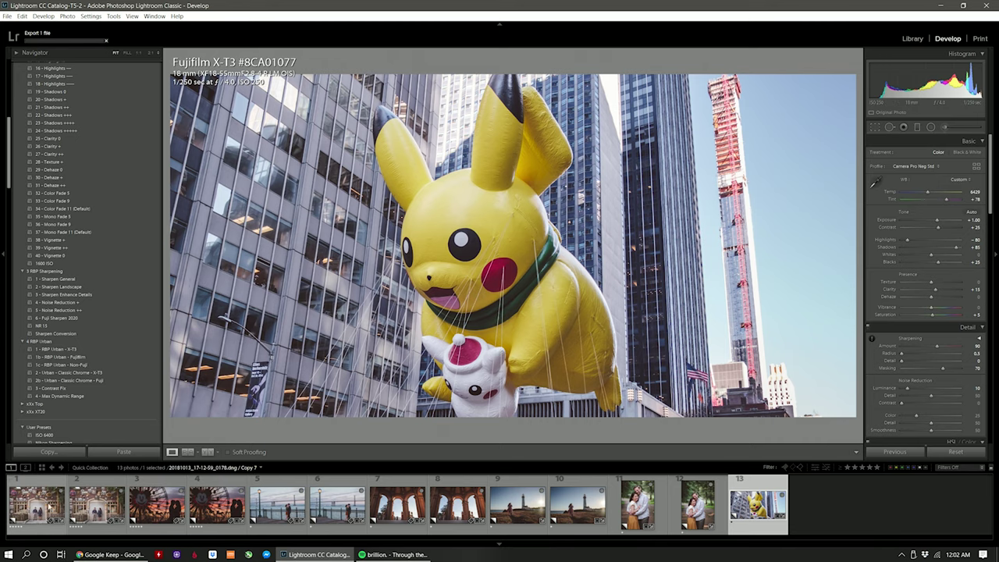
click(97, 504)
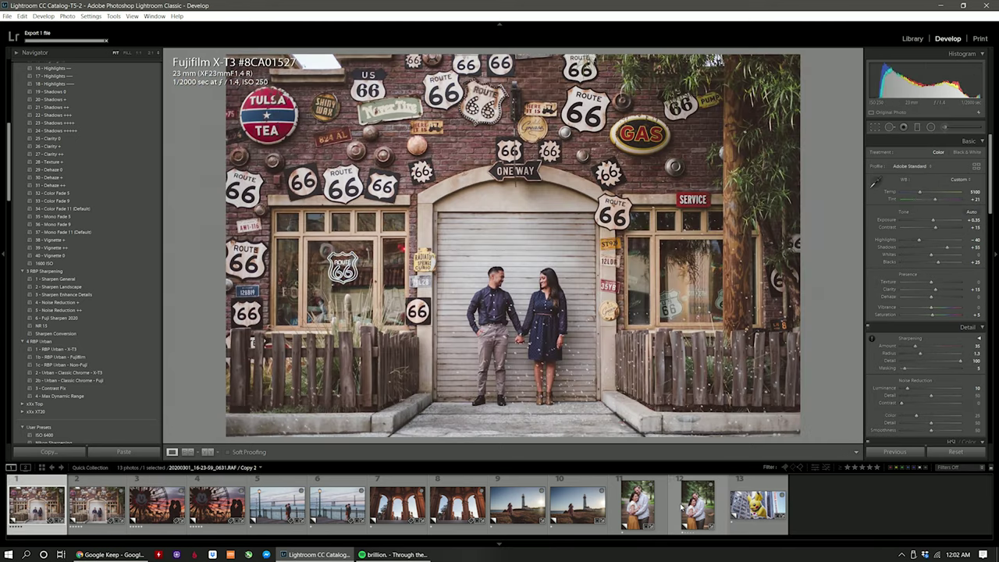
Step: Select photos 1–12 and set the Instagram - Mistakes folder as the export destination
shift+click(684, 507)
right_click(684, 506)
click(851, 196)
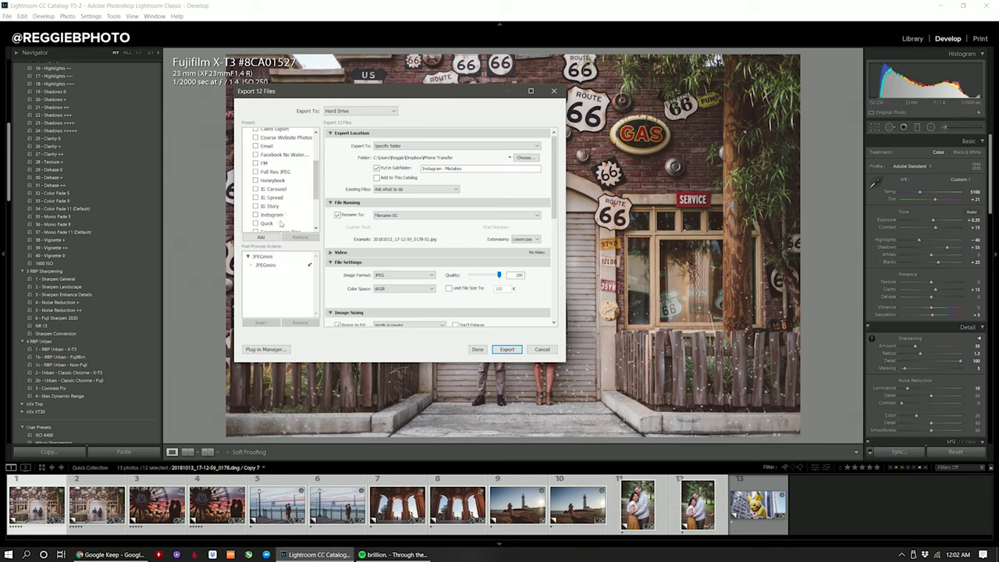
click(524, 158)
scroll(529, 234, down, 3)
double_click(635, 167)
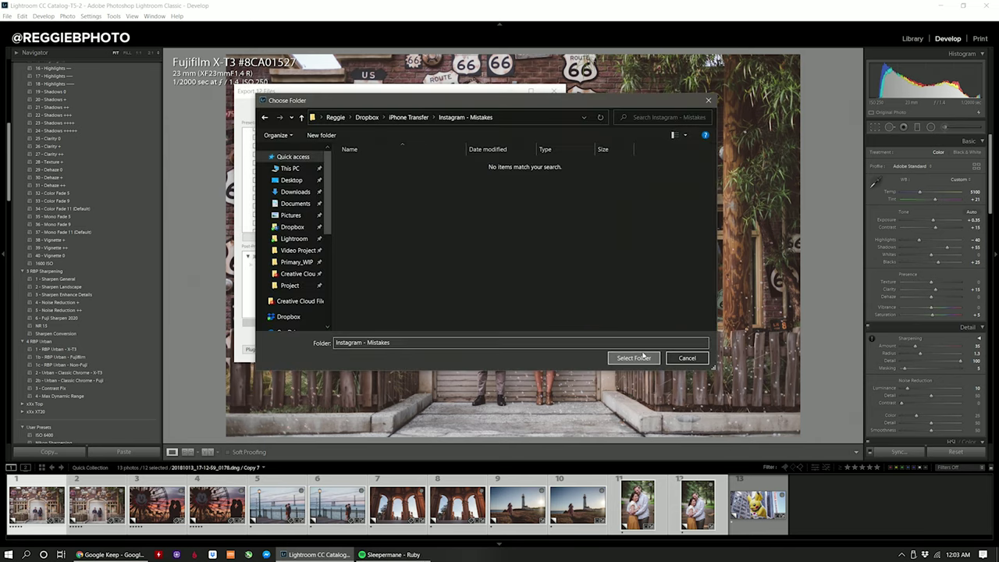
click(633, 357)
Step: Name the files with the custom sequence 'Examples' and export the twelve photos
scroll(437, 203, down, 1)
click(453, 194)
click(403, 213)
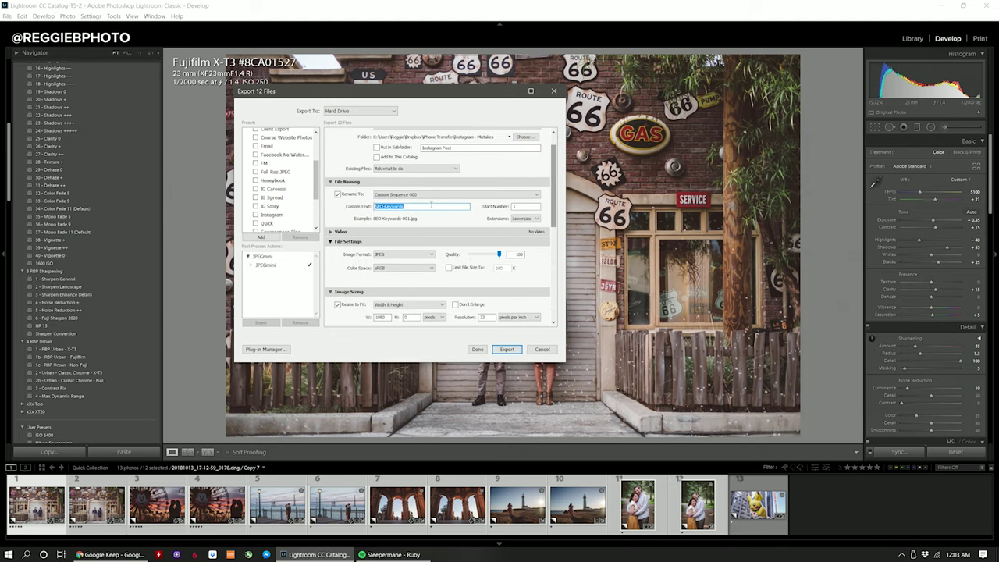
scroll(403, 269, down, 2)
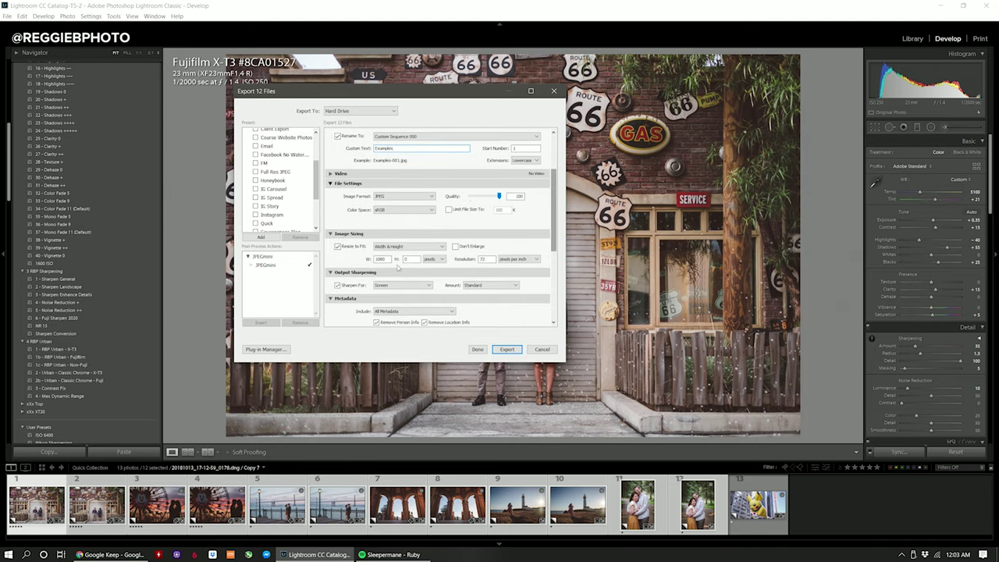
click(508, 349)
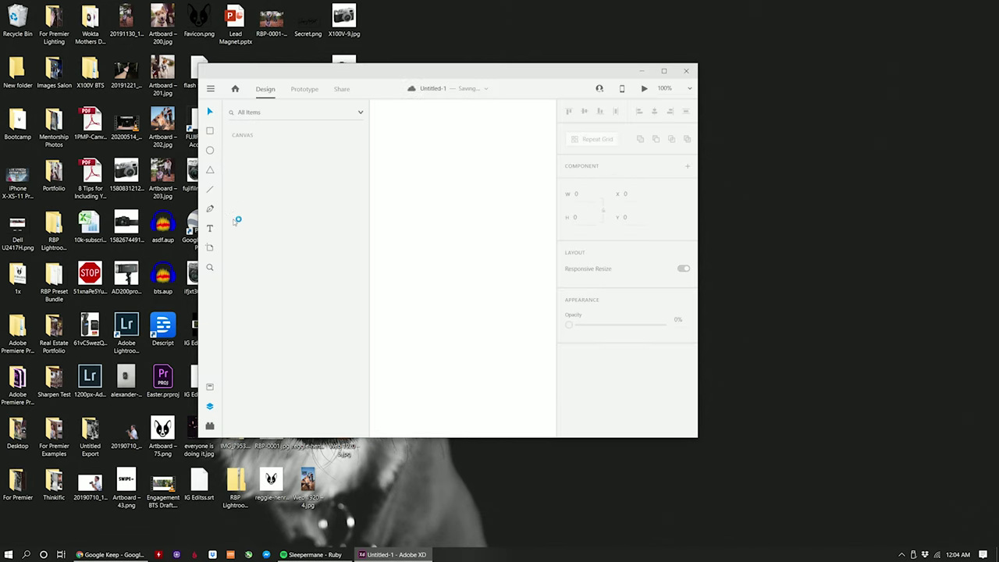
Step: Draw a new 1080 x 1080 square artboard
click(664, 72)
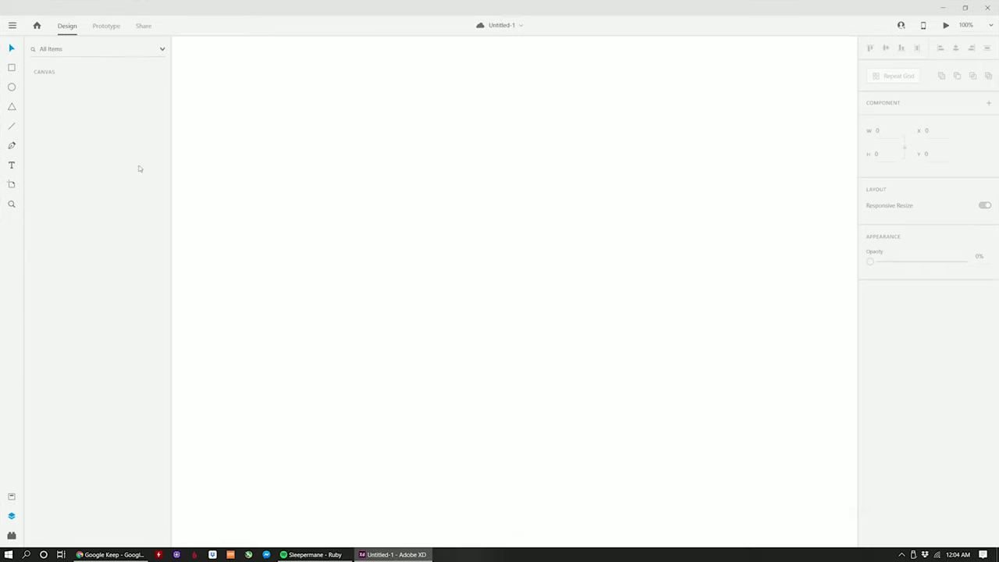
click(12, 185)
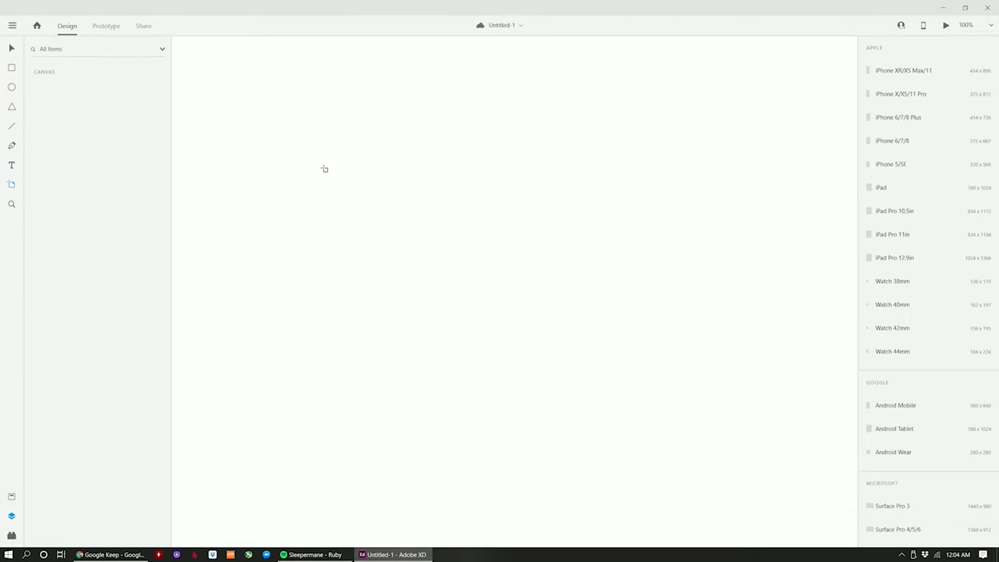
drag(301, 178, 341, 213)
text(1080)
key(Caps_Lock)
key(Tab)
text(1080)
key(Return)
Step: Add margin guides 60 px inside the left edge, near the right and bottom, and 80 px below the top
scroll(572, 264, down, 5)
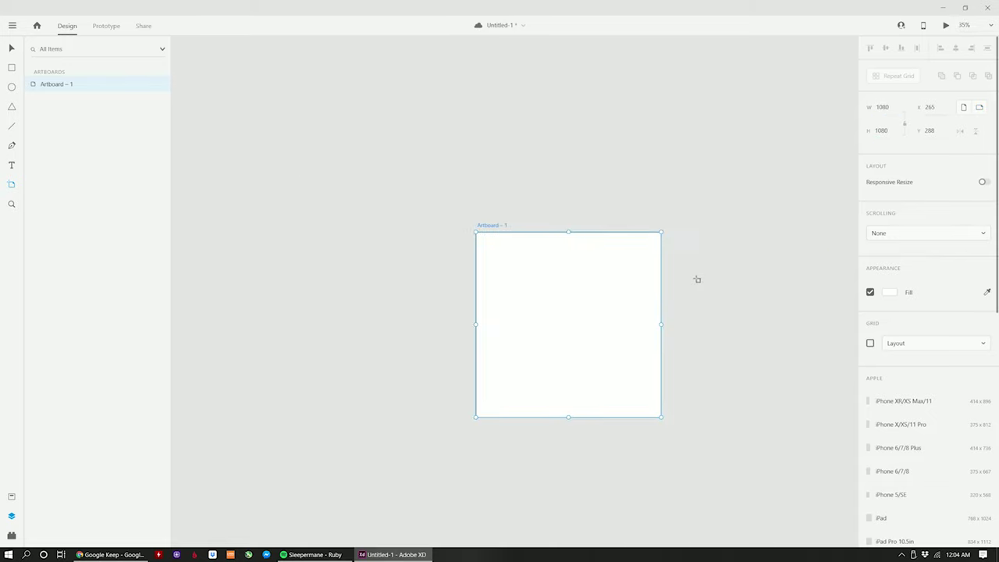
scroll(696, 279, right, 3)
drag(328, 272, 341, 271)
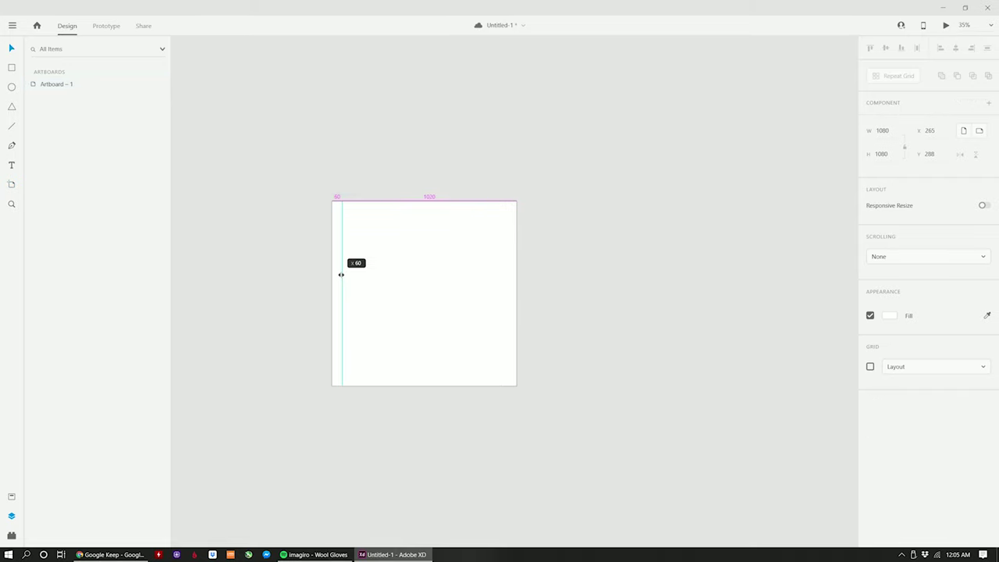
drag(515, 265, 508, 266)
click(430, 207)
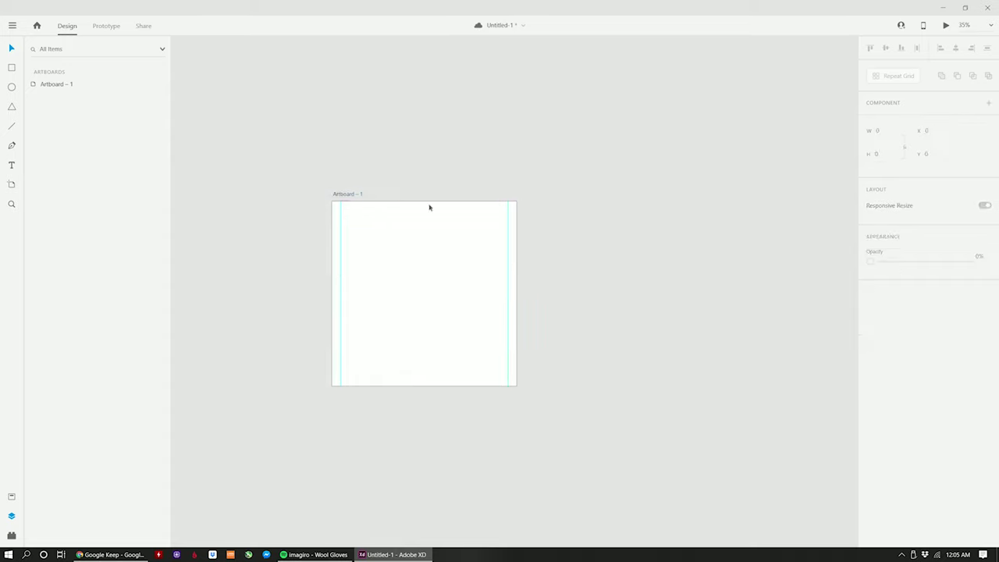
drag(408, 383, 407, 382)
drag(384, 198, 387, 214)
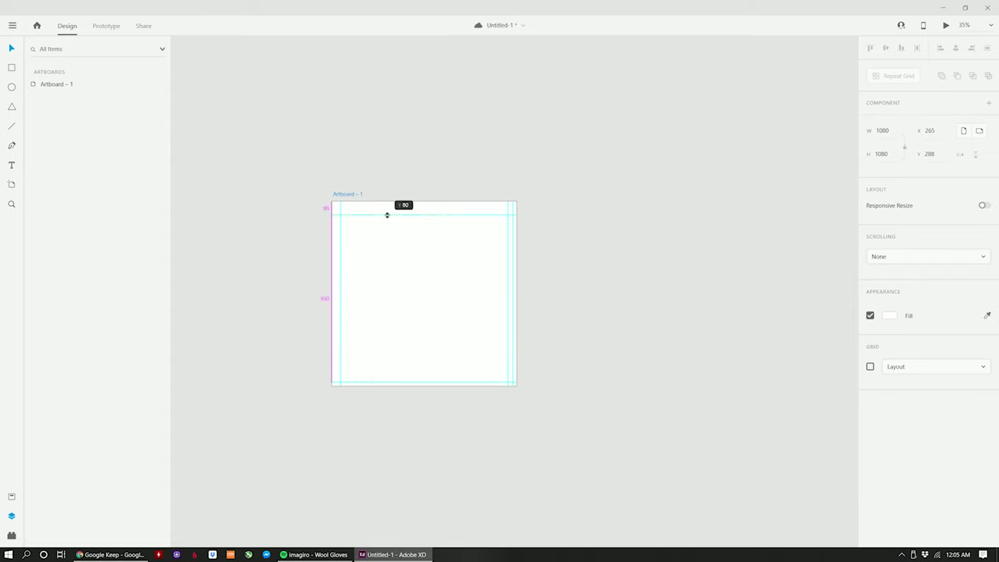
Step: Open the Test design document in a second window
key(ctrl+n)
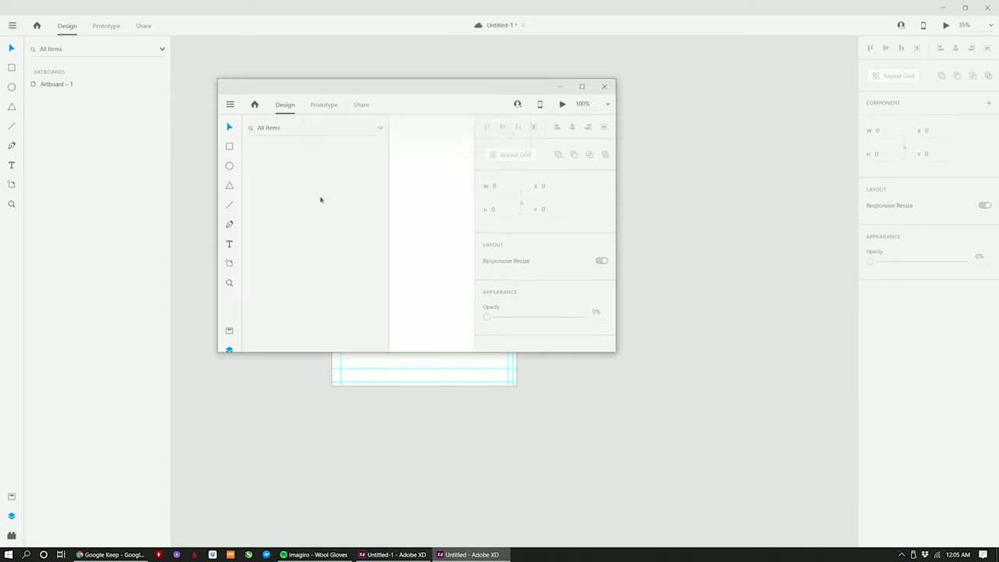
click(582, 87)
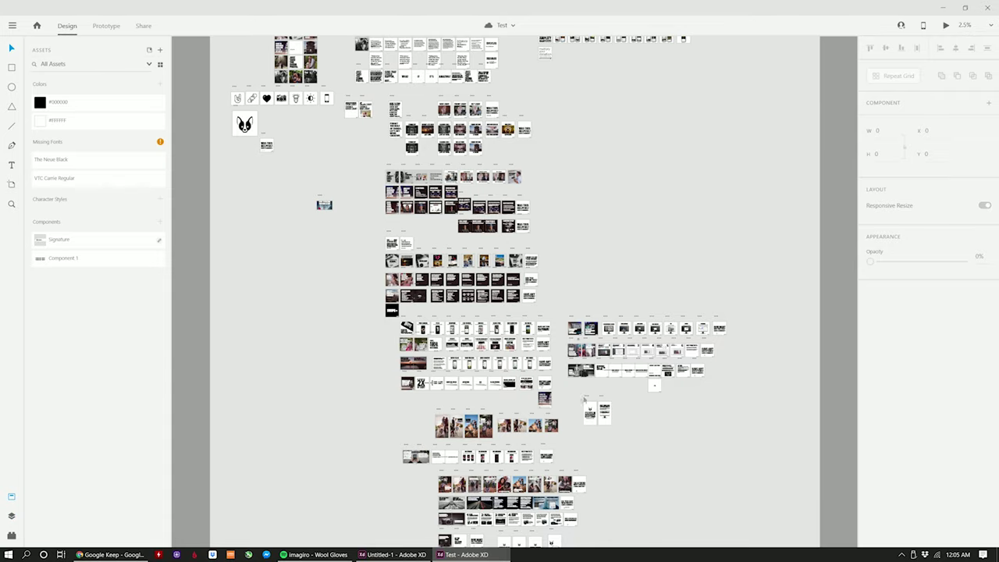
scroll(585, 399, up, 10)
Step: Copy the handle text from the Test document and paste it into Untitled-1
click(944, 8)
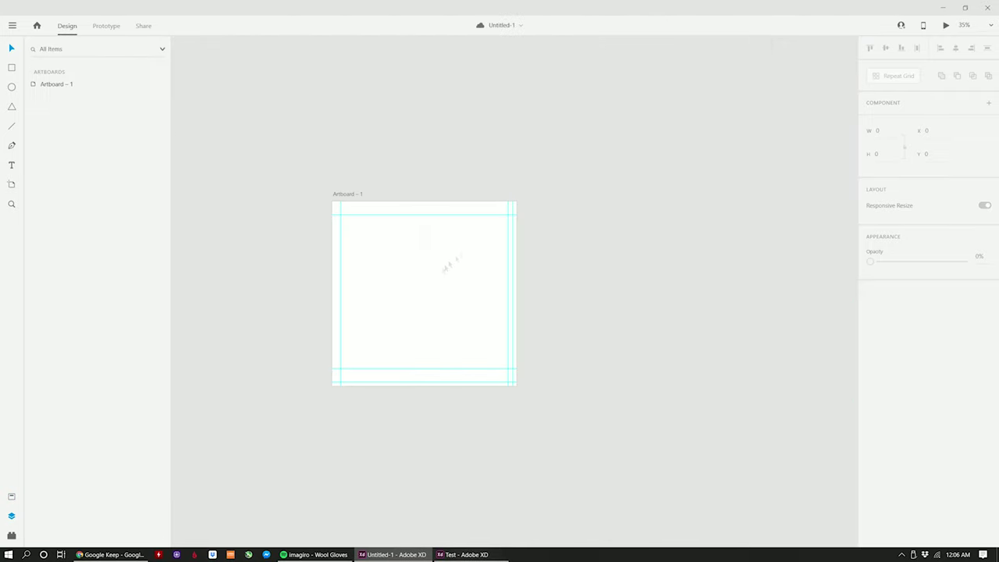
key(alt+Tab)
click(451, 403)
key(ctrl+c)
key(alt+Tab)
key(ctrl+v)
Step: Make the handle text black and snap it against the right margin guide
scroll(375, 361, up, 3)
click(889, 500)
click(758, 486)
click(643, 315)
click(395, 363)
drag(394, 363, 404, 362)
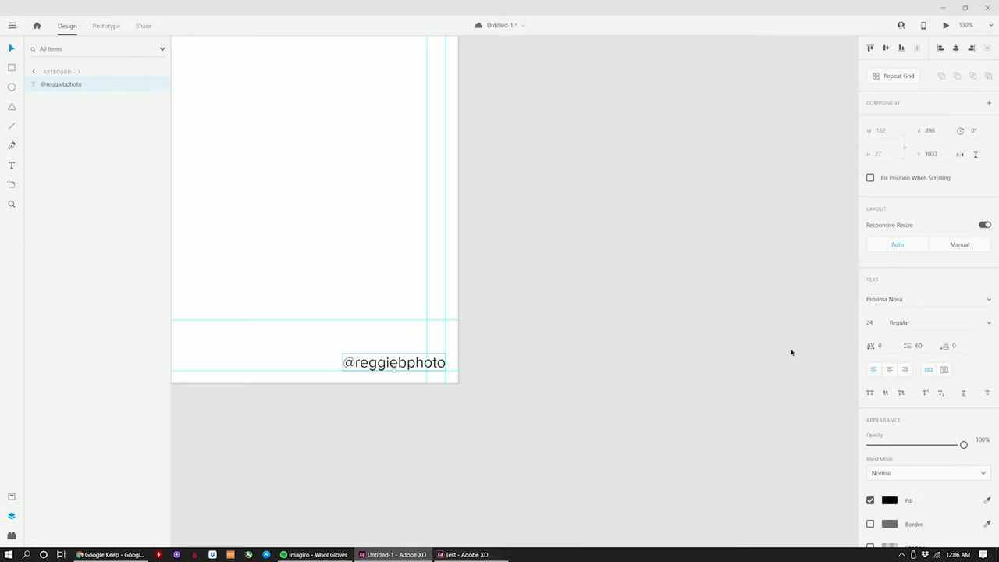
click(763, 285)
Step: Duplicate the artboard as Artboard – 2 to its right and centre both in view
key(ctrl+0)
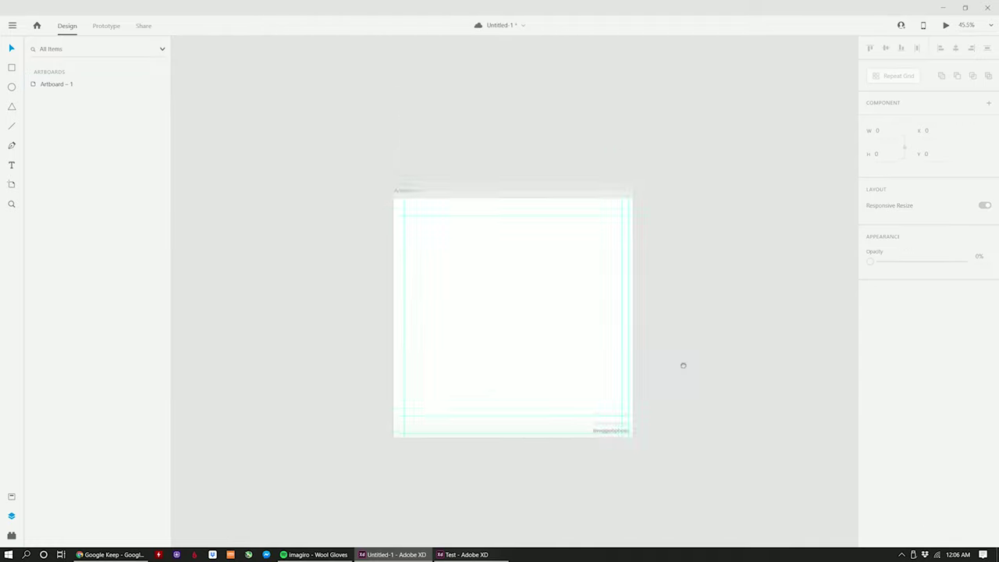
drag(217, 197, 459, 199)
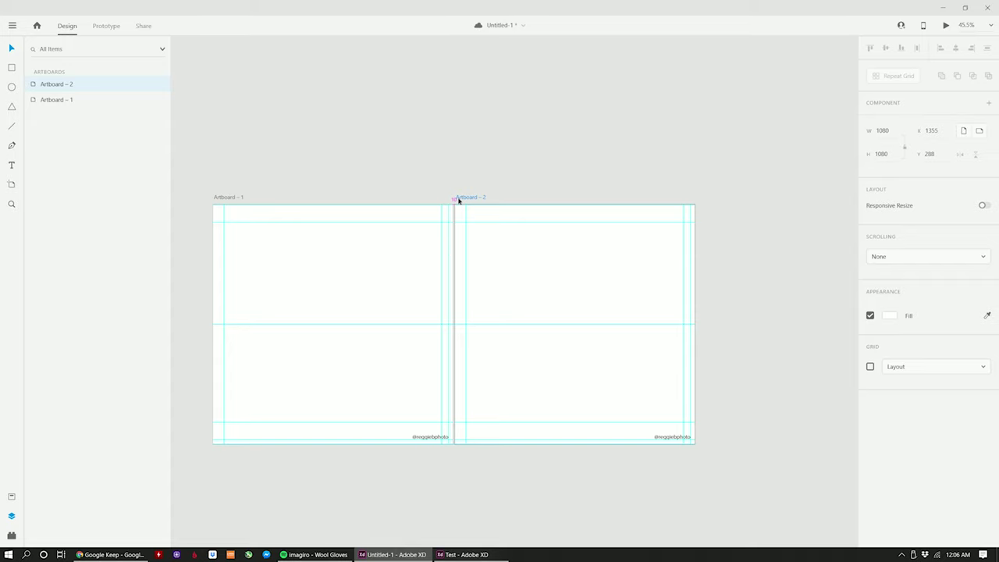
click(442, 187)
scroll(442, 186, down, 1)
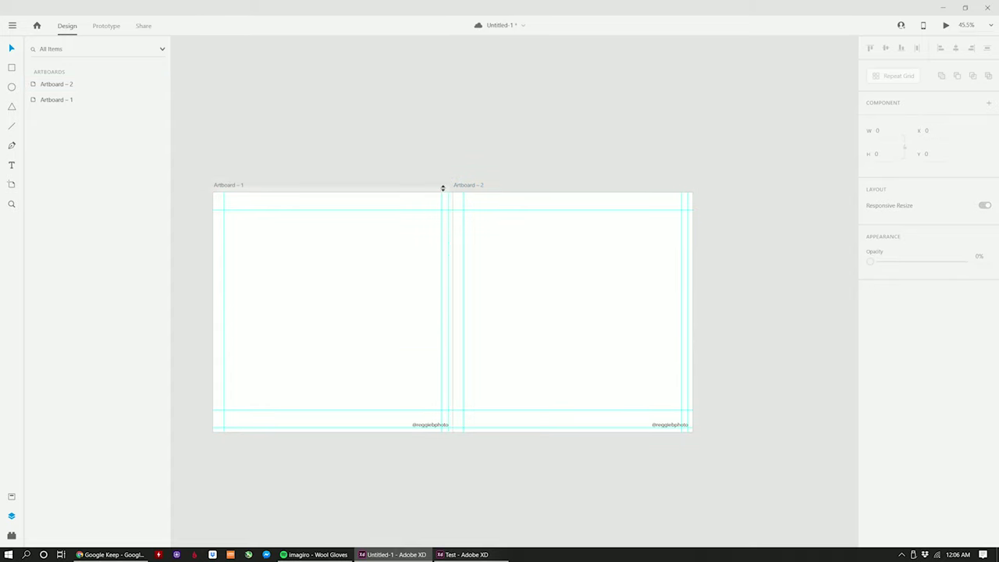
scroll(445, 175, down, 3)
scroll(445, 175, down, 2)
drag(473, 324, 461, 395)
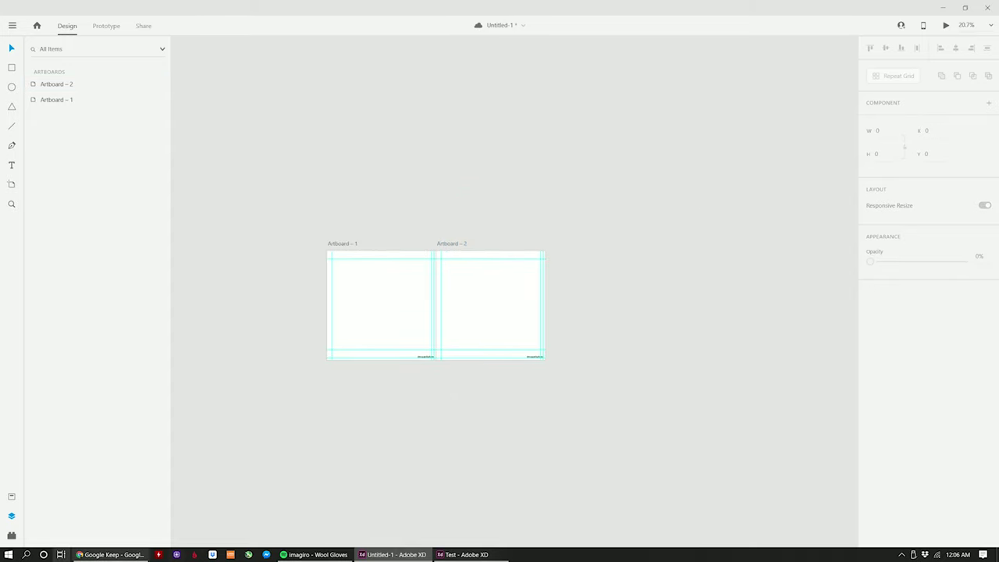
key(super)
Step: Drag the DSCF4195-IG photo from the Instagram - Mistakes folder onto Artboard 1
click(47, 440)
drag(720, 236, 717, 239)
drag(631, 301, 376, 277)
click(910, 240)
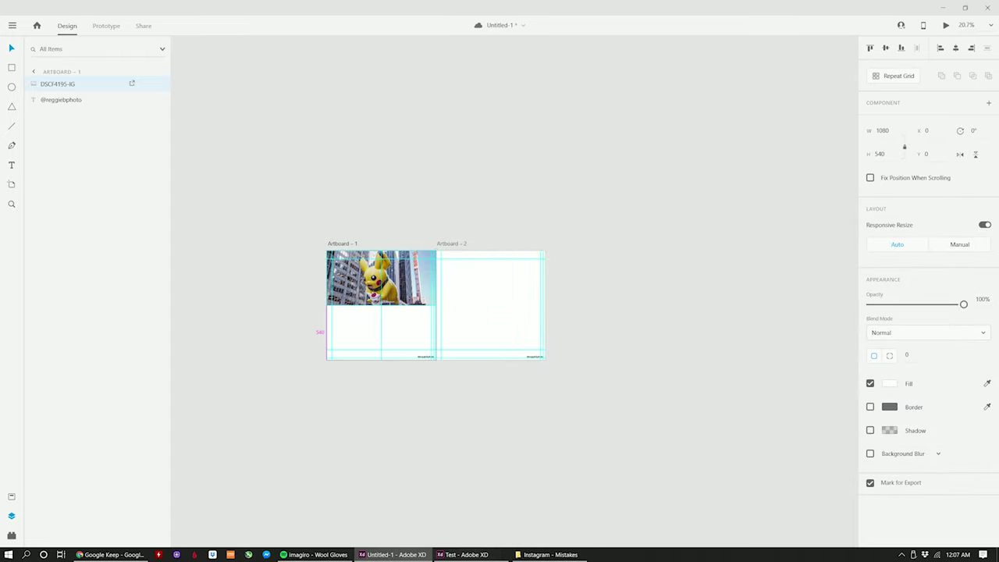
Step: Stretch the photo to 2160 x 1080 and set X to -1080 on Artboard 2
drag(436, 306, 545, 360)
scroll(545, 360, up, 3)
click(494, 437)
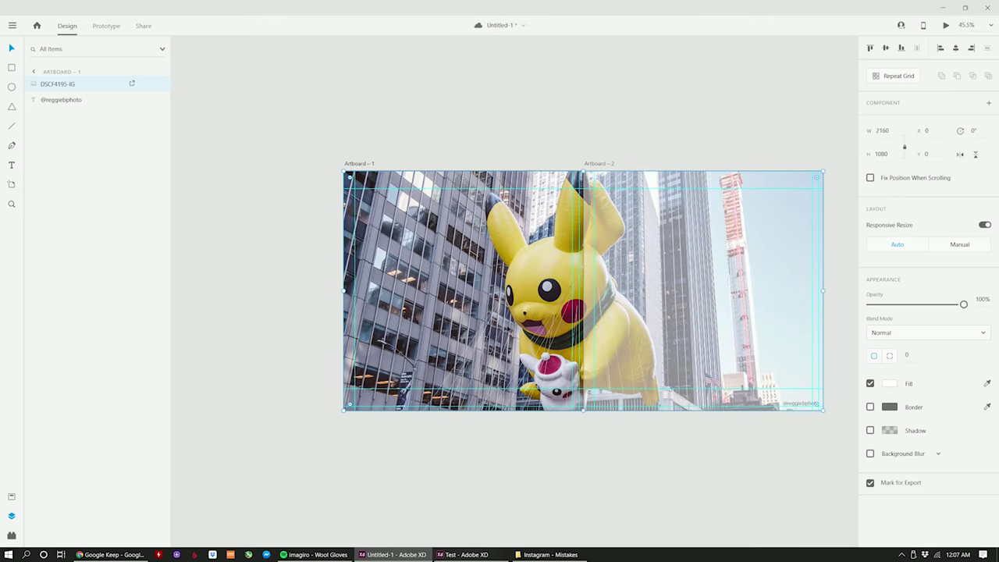
click(652, 477)
click(605, 166)
click(611, 179)
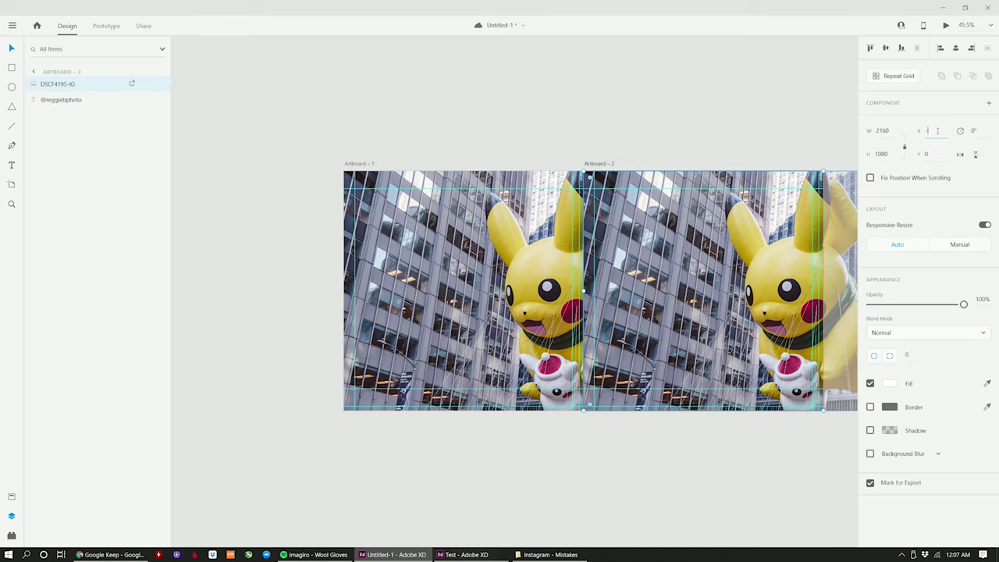
key(Return)
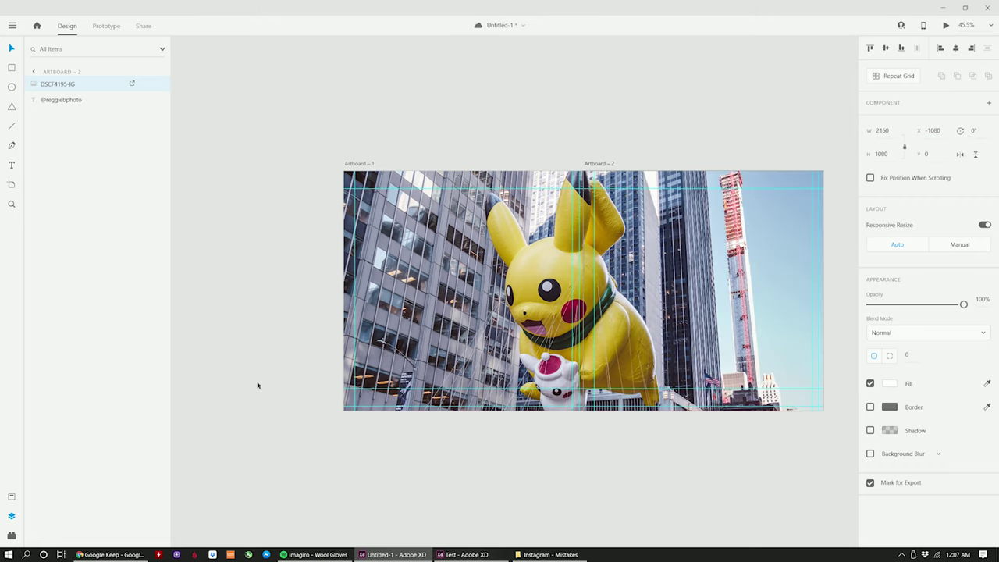
click(616, 493)
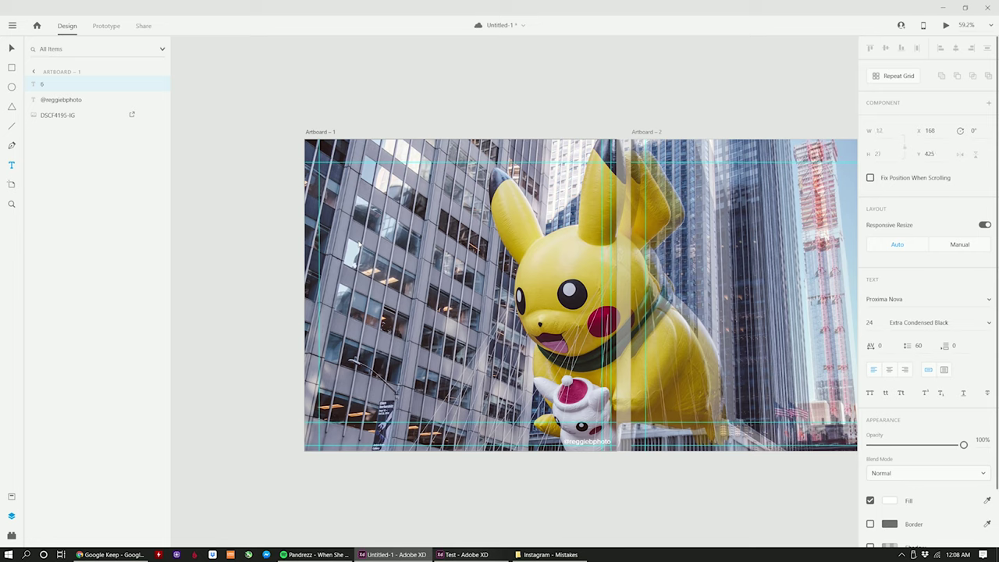
Step: Type a size-110 '6 MISTAKES' title, move it up-left, and rewrite it as 'SIX PHOTO MISTAKES'
key(BackSpace)
key(BackSpace)
key(BackSpace)
key(Caps_Lock)
text(MISTAKES)
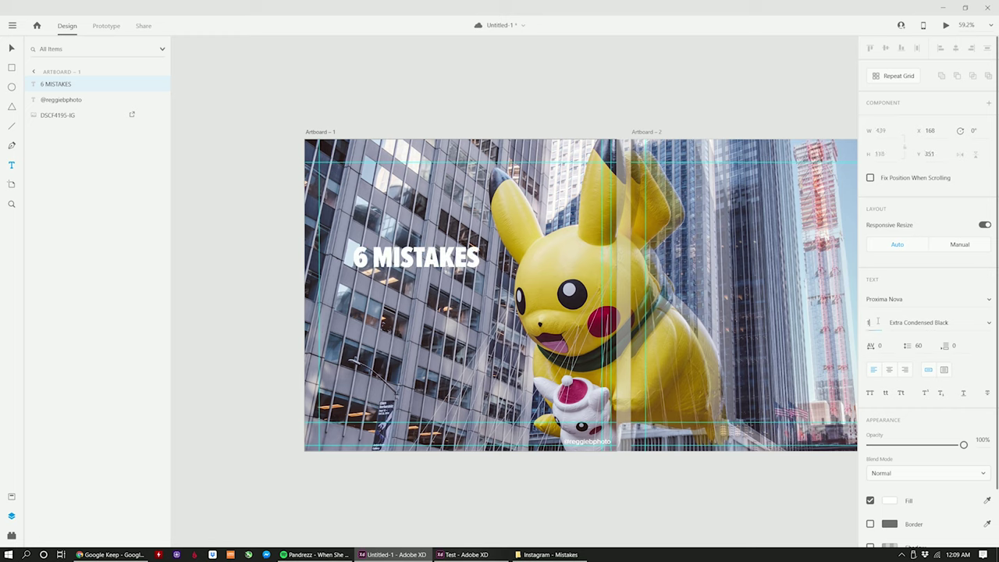
text(110)
key(Return)
key(Escape)
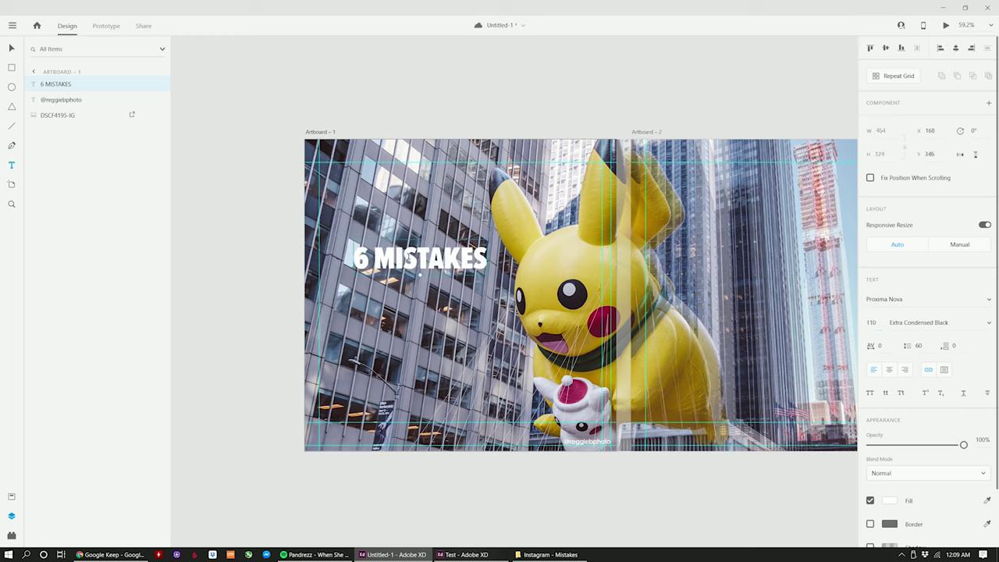
drag(421, 274, 391, 252)
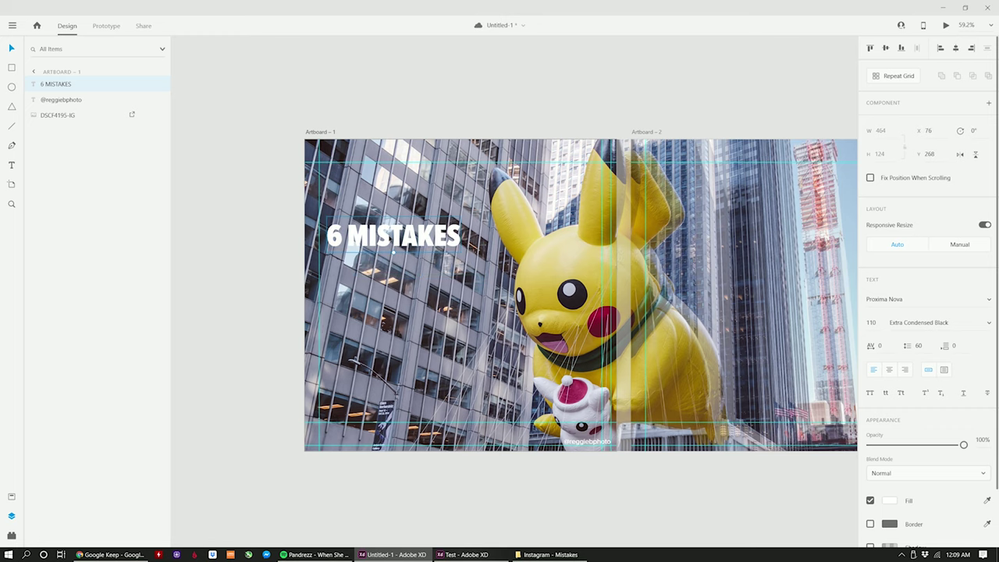
double_click(392, 251)
text(SIX PHOTO MISTAKES)
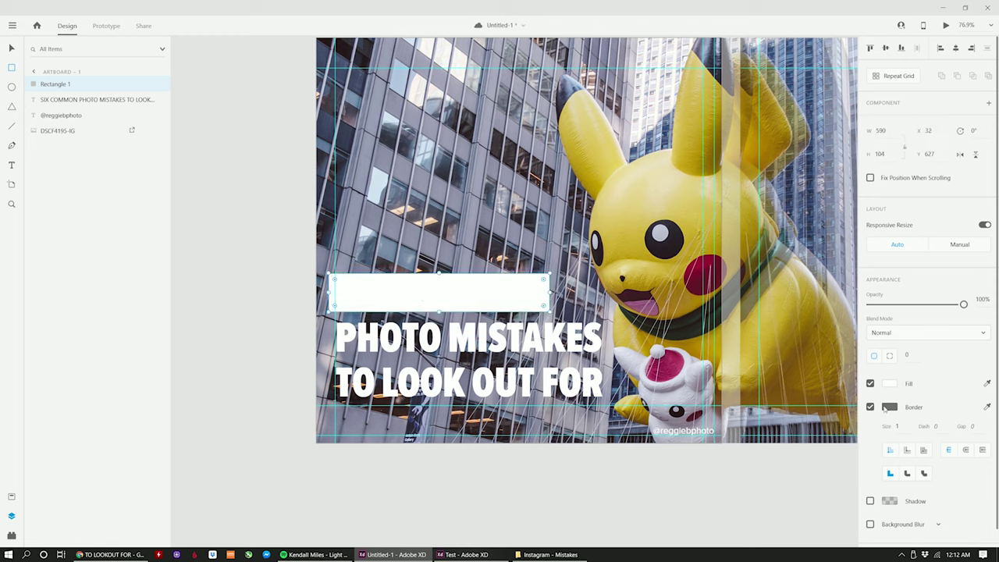
Step: Change the rectangle over the headline's first line from a white fill to black
click(887, 408)
click(889, 389)
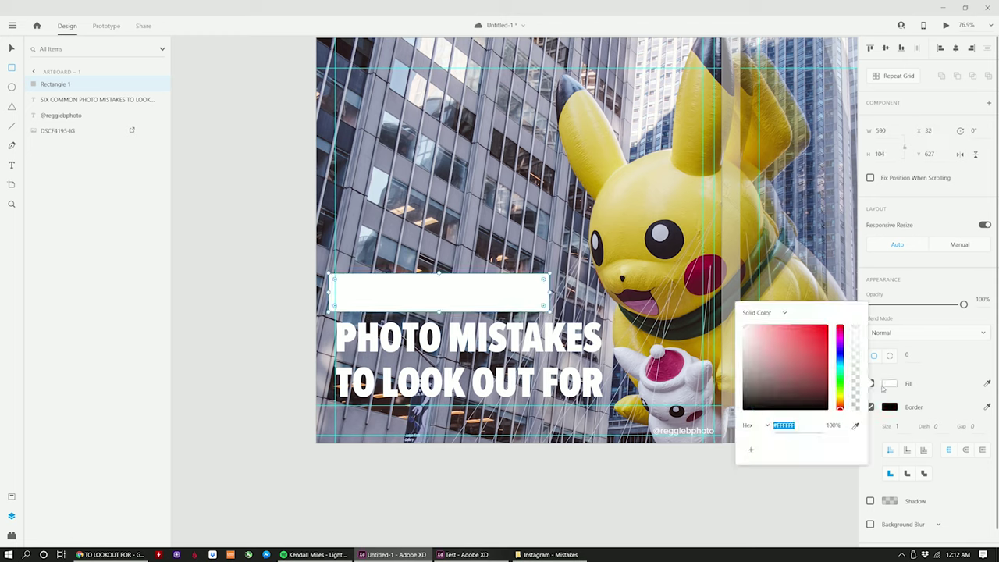
click(890, 384)
key(ctrl+v)
click(810, 509)
Step: Move Rectangle 1 below the SIX COMMON text in Layers so the black box sits behind it
right_click(67, 85)
click(54, 95)
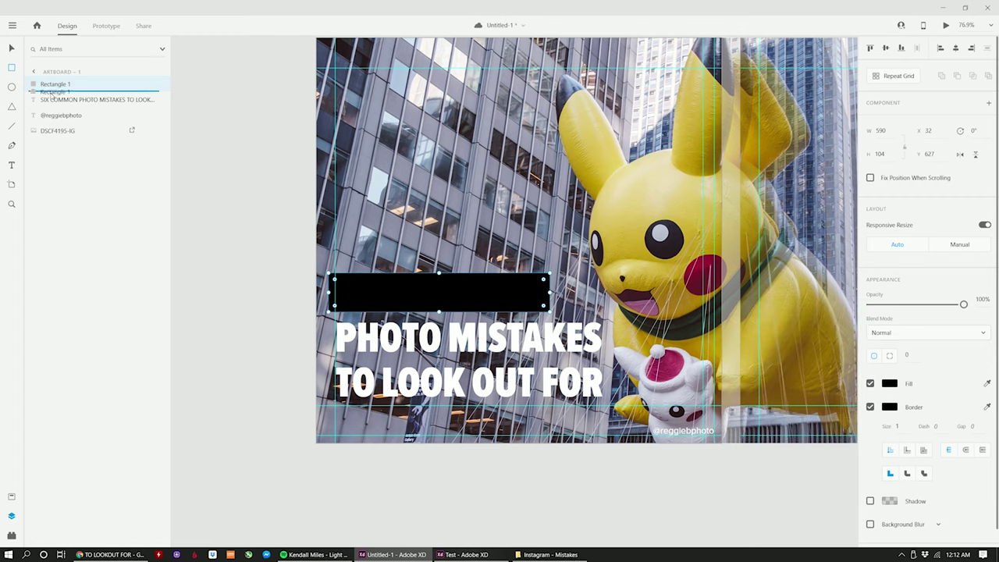
drag(51, 92, 53, 112)
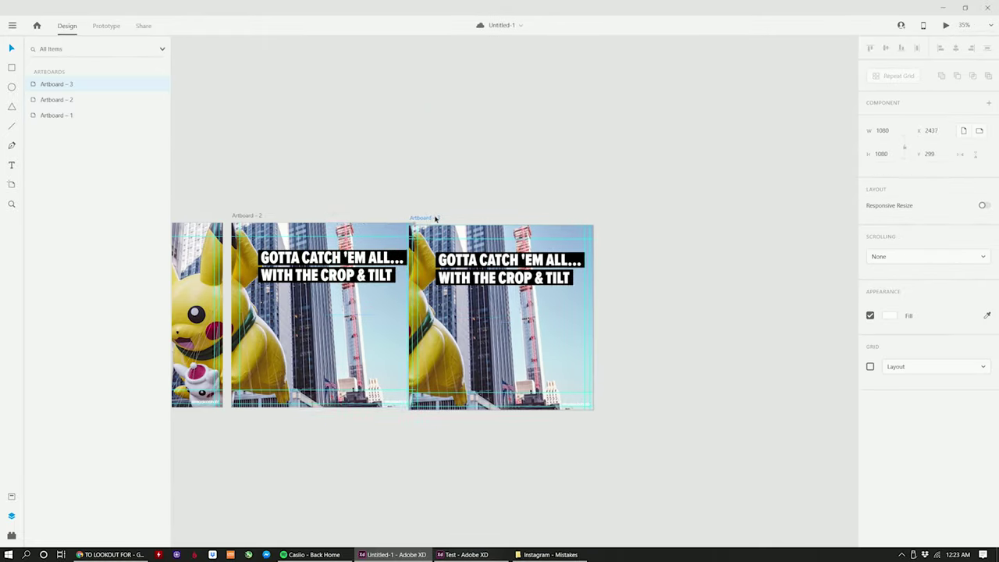
Step: Unlock and delete the photo on Artboard 3, keeping the heading and credit on white
drag(564, 235, 580, 235)
click(580, 235)
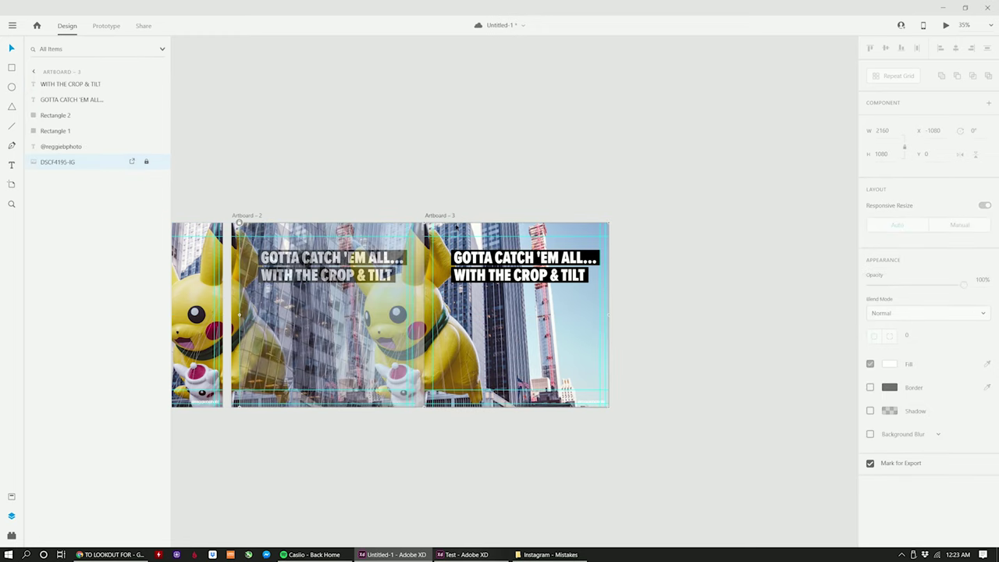
right_click(504, 366)
click(537, 427)
key(Delete)
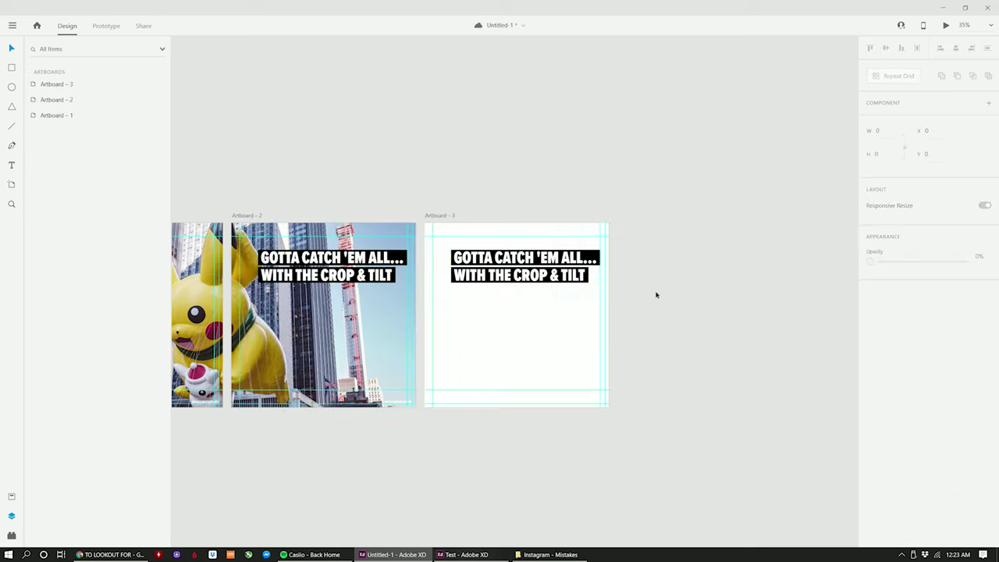
scroll(595, 427, up, 3)
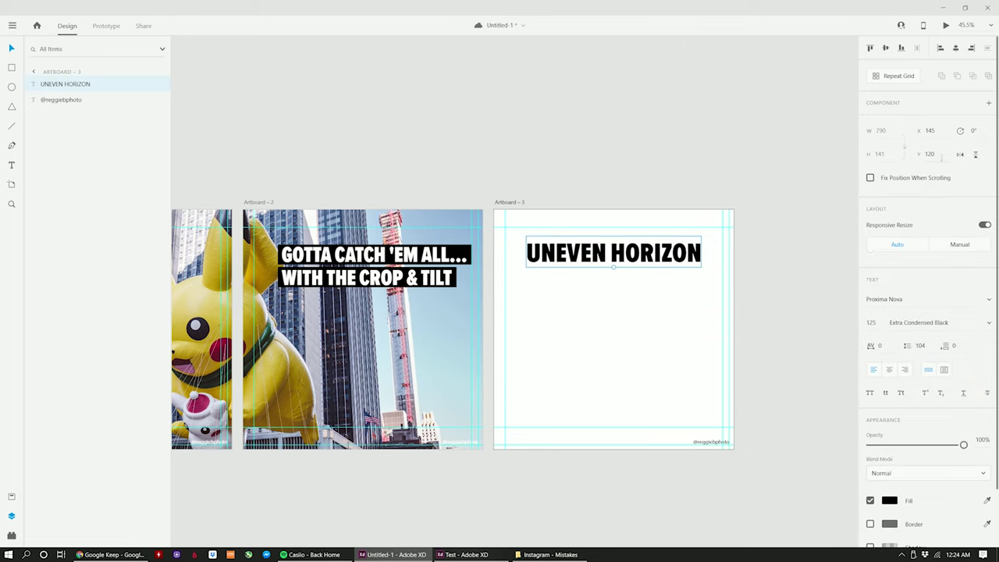
Step: Add a Regular-weight lowercase subtitle 'Make horizon leve' under the UNEVEN HORIZON heading
click(941, 155)
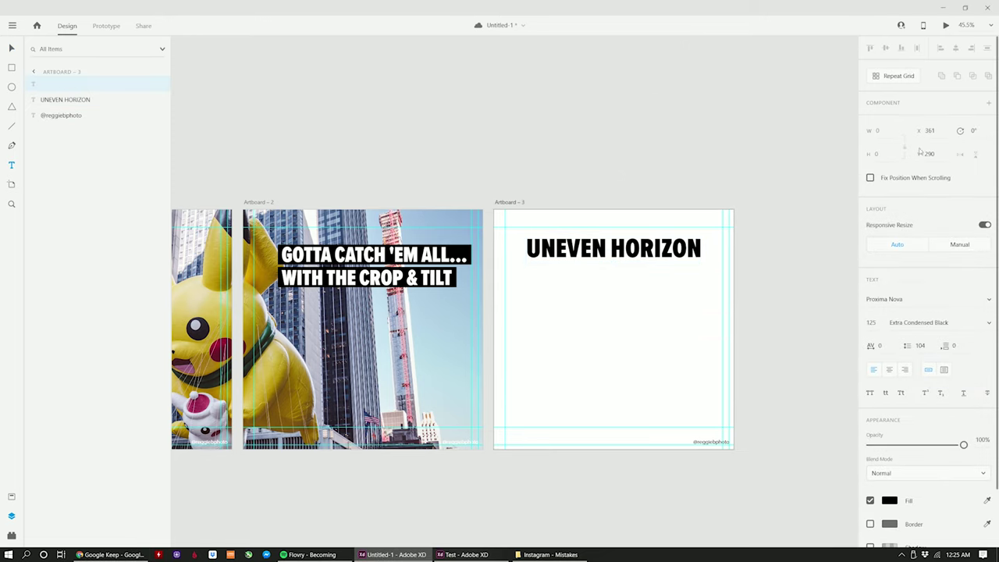
click(936, 323)
click(927, 309)
key(Caps_Lock)
text(Make horizon leve)
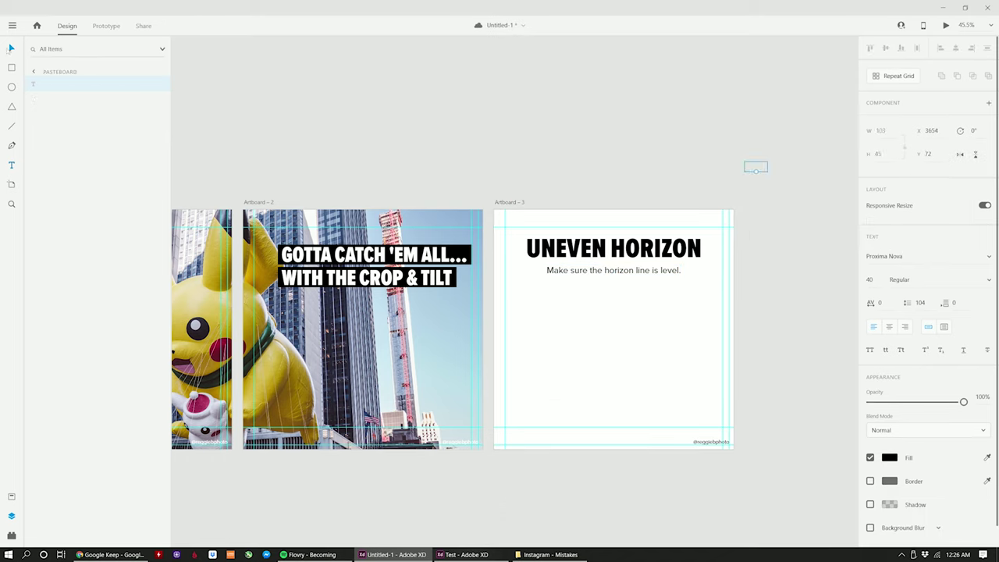
key(Escape)
Step: Draw a placeholder rectangle below the subtitle and enlarge both placeholder rectangles
drag(531, 304, 588, 345)
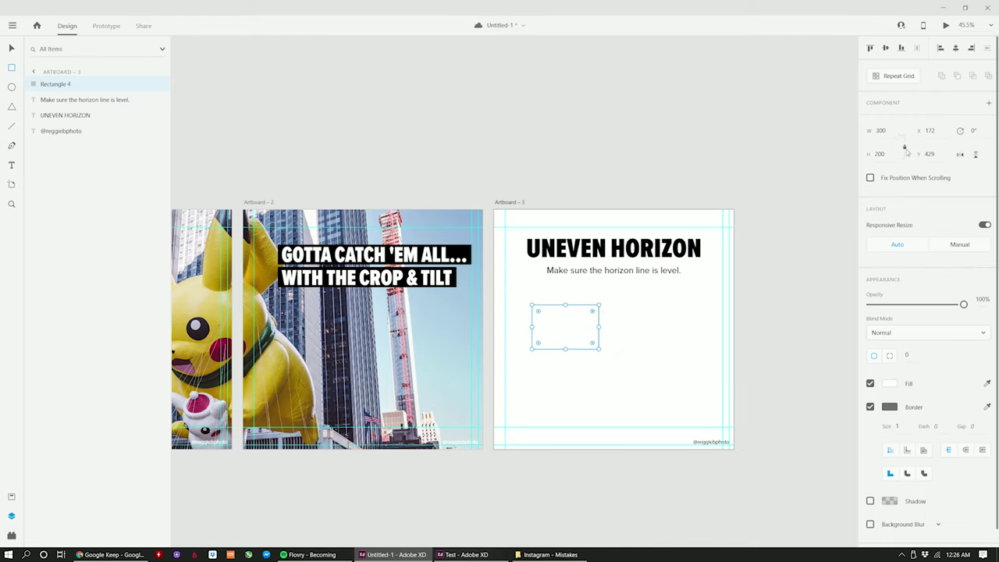
scroll(453, 328, right, 3)
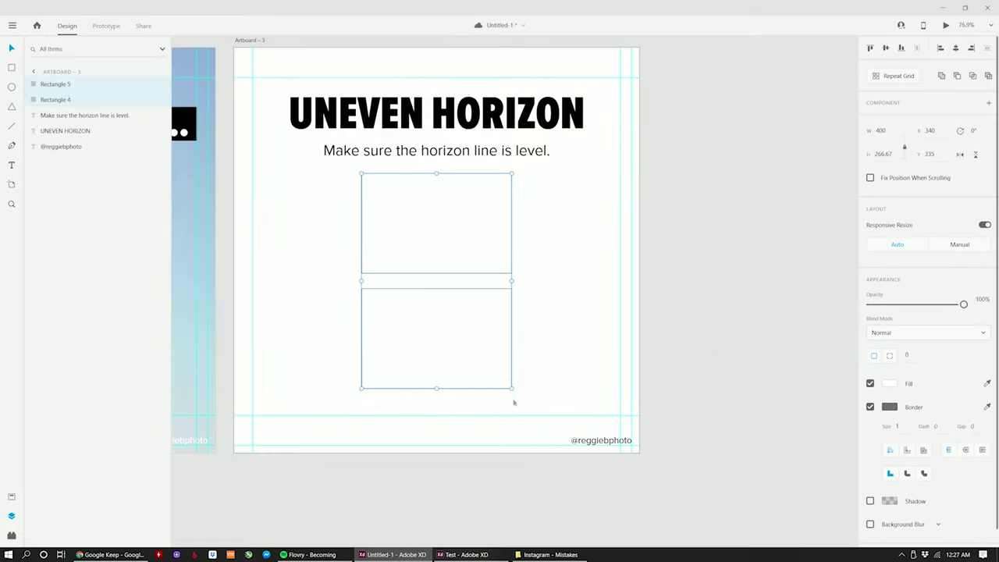
drag(515, 401, 533, 412)
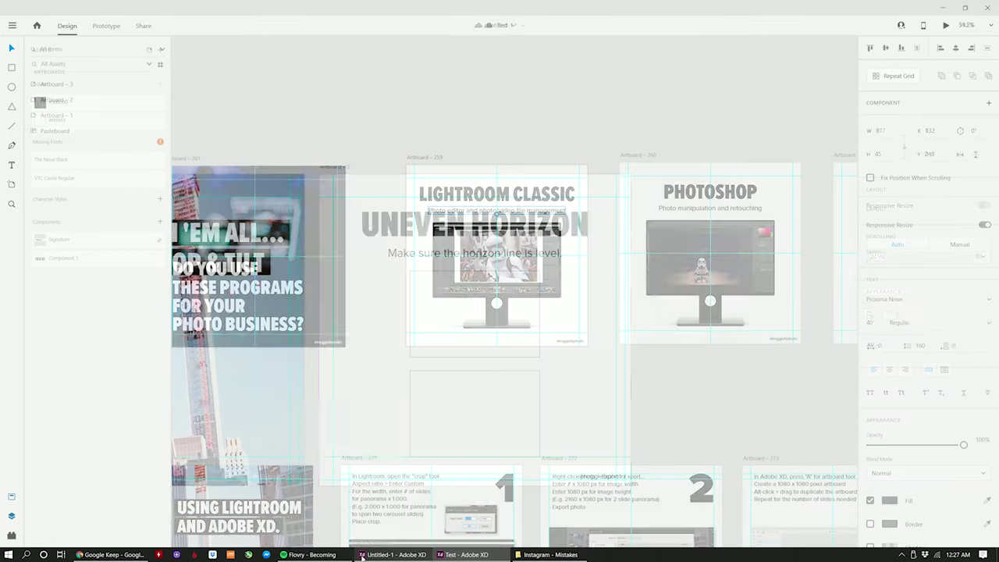
Step: Drop the Examples-007 and Examples-008 arches photos into the two placeholders on Artboard 3
drag(366, 457, 366, 466)
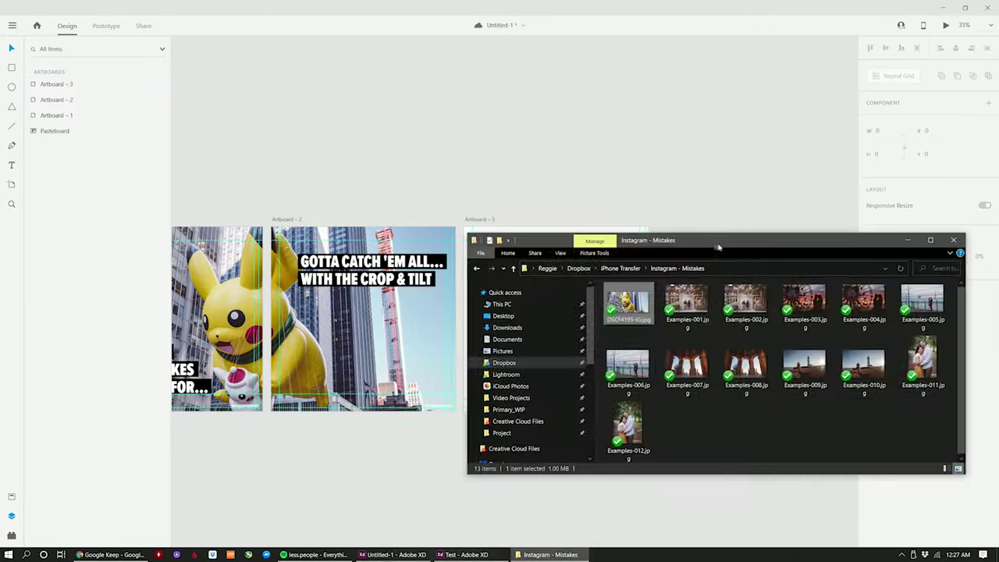
drag(816, 241, 603, 309)
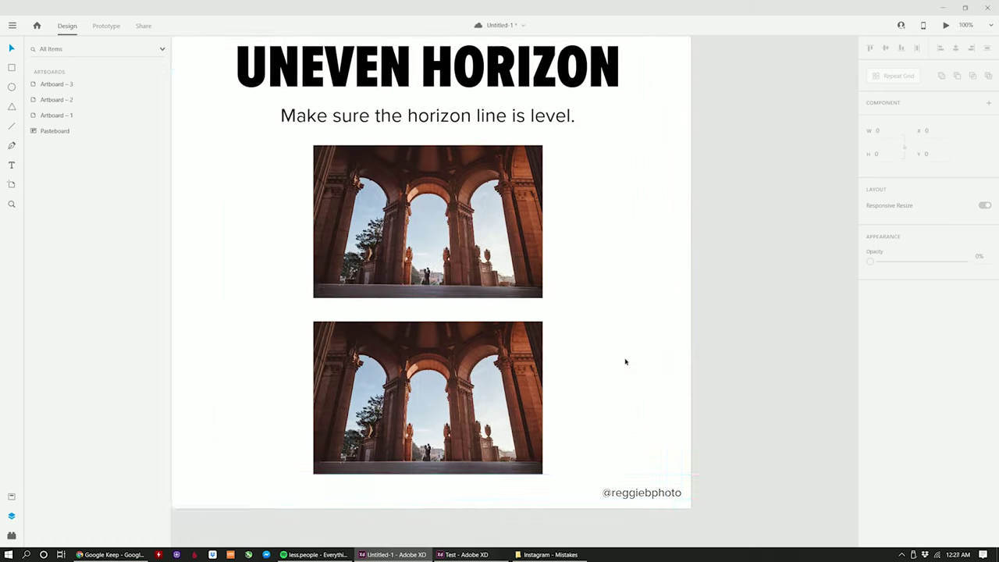
drag(625, 356, 748, 358)
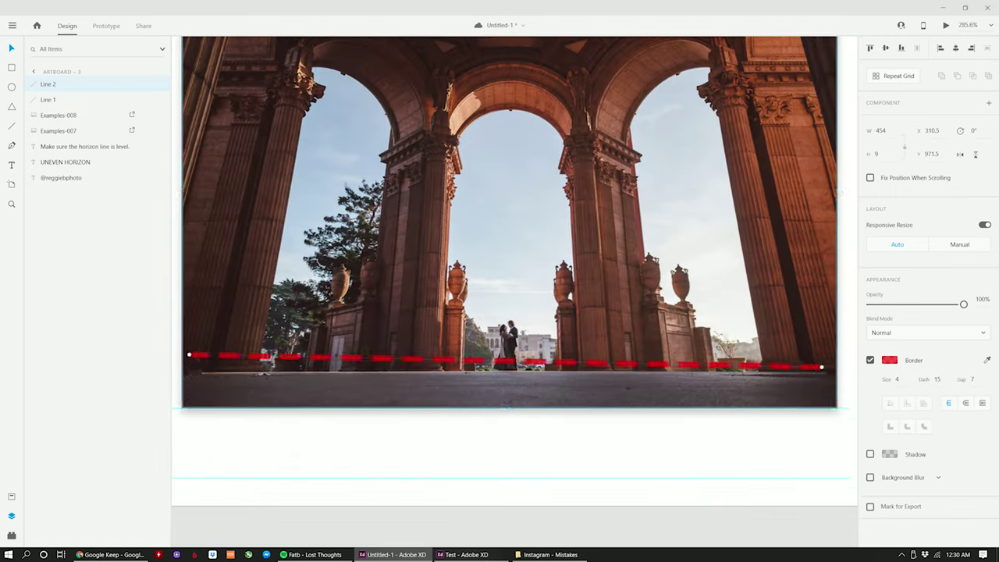
Step: Align the red dashed line level with the second photo's horizon and center it across the photo
drag(189, 355, 190, 364)
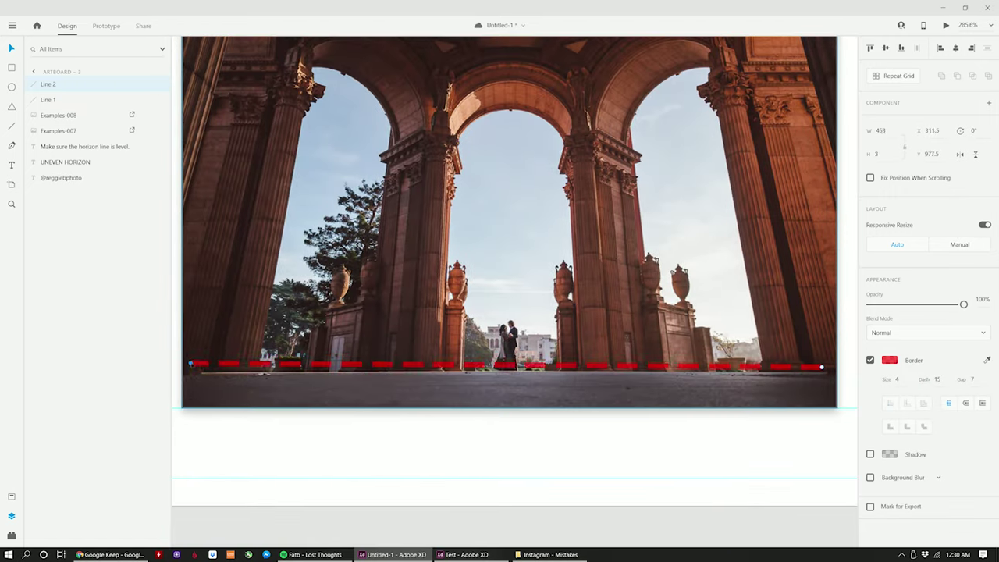
drag(502, 367, 510, 367)
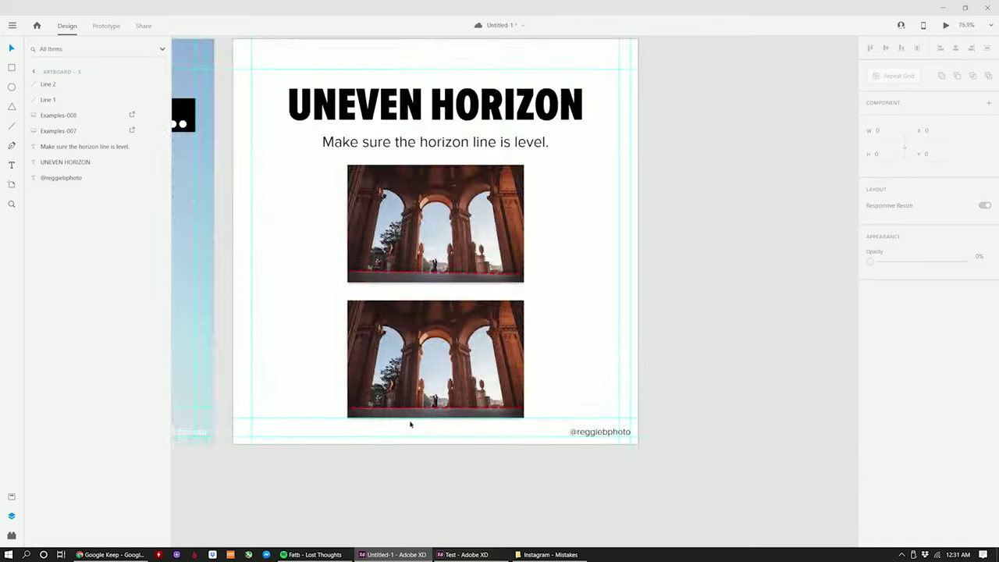
click(434, 204)
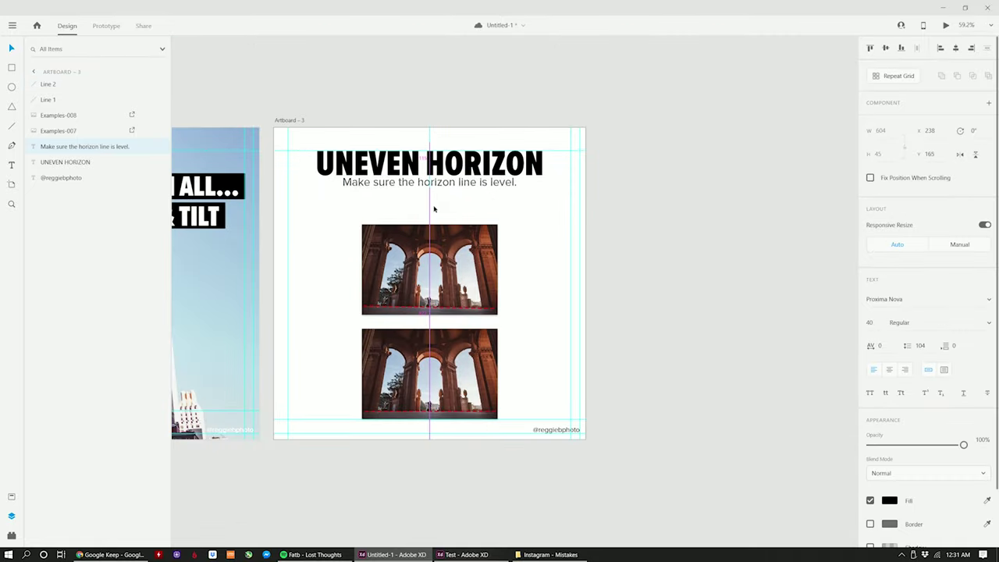
drag(517, 214, 344, 421)
click(626, 342)
scroll(626, 342, down, 3)
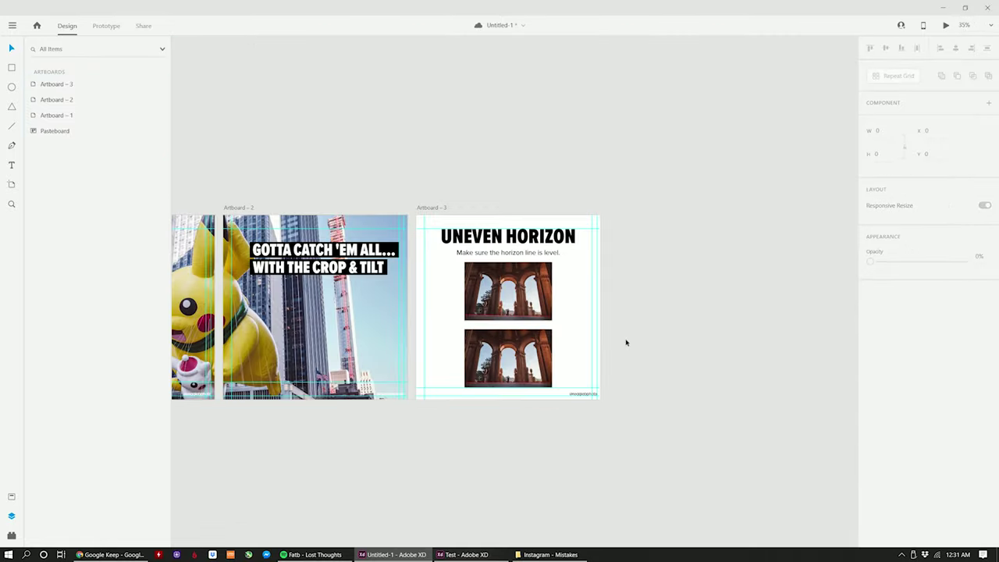
scroll(314, 222, down, 2)
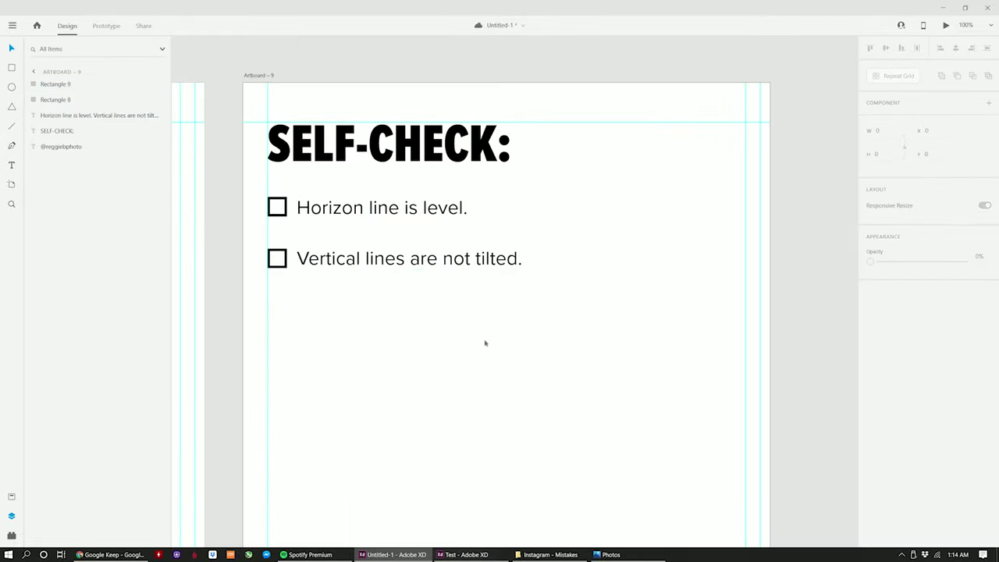
Step: Type the checklist lines 'Distance from subject to other ele…' and 'equal distance to the edge of the frame'
double_click(509, 298)
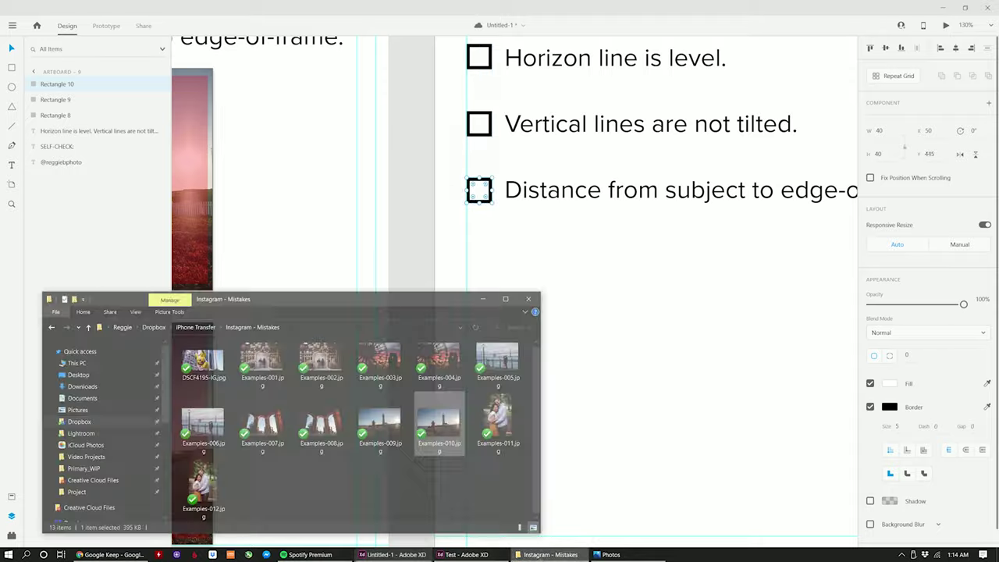
text(Distance from subject to other elements is equal.)
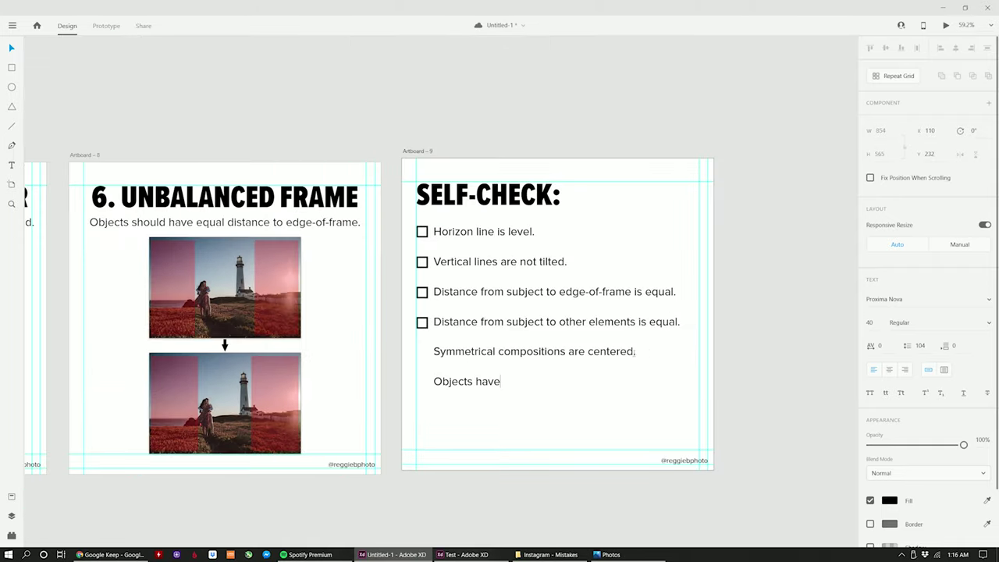
text(equal distance to the edge of the frame)
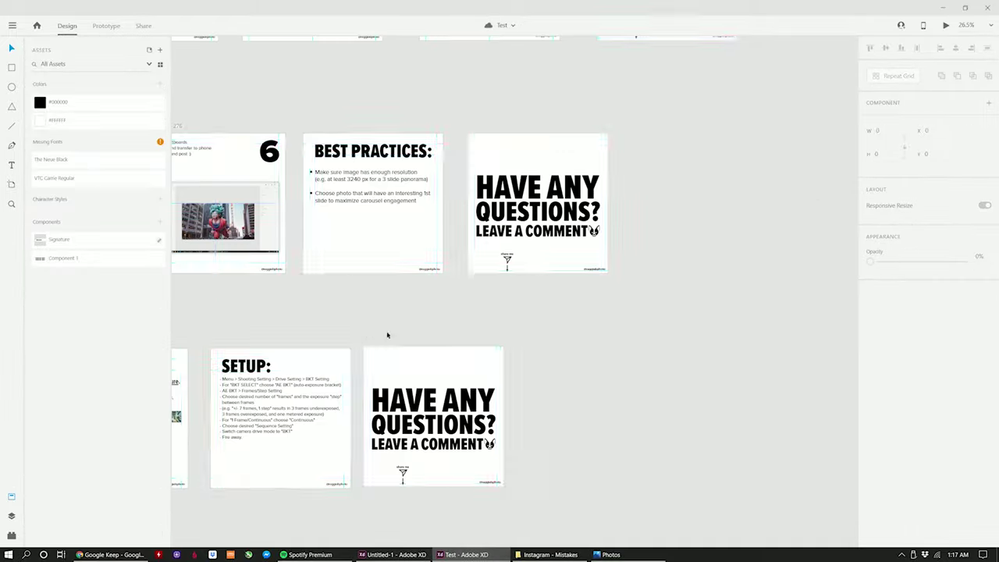
Step: Paste the HAVE ANY QUESTIONS? slide from Test into Untitled-1, then select all ten slides
click(383, 341)
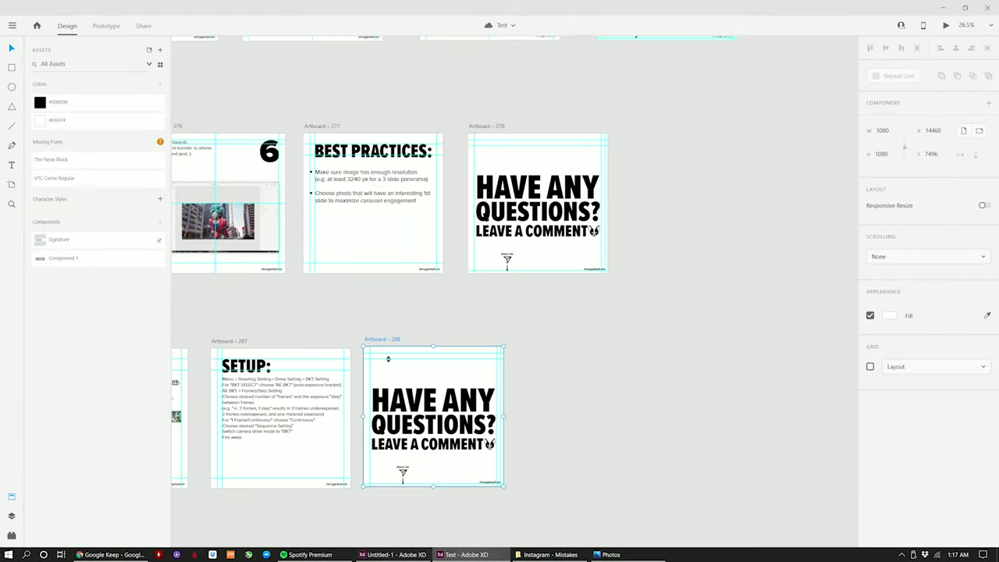
click(393, 554)
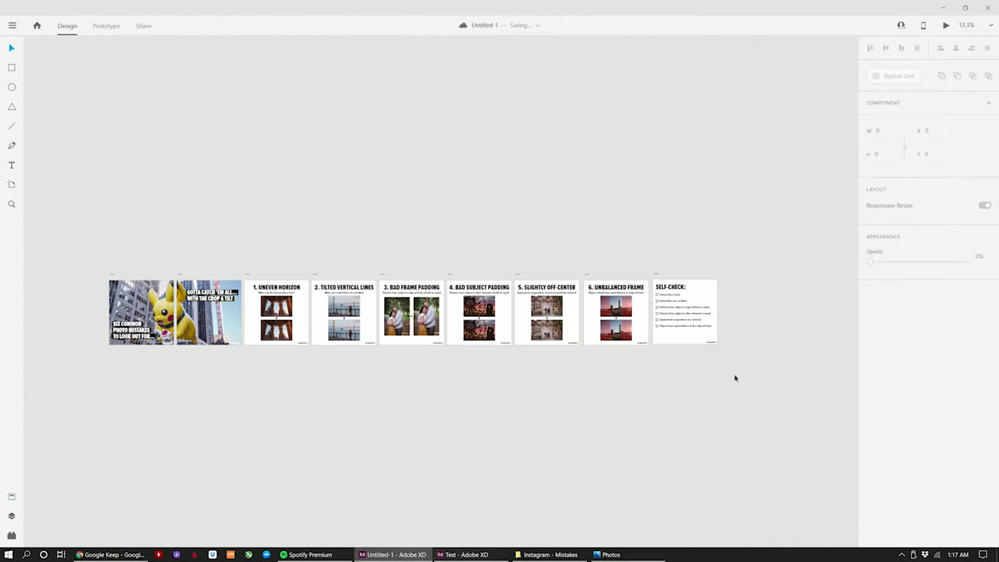
scroll(735, 377, up, 5)
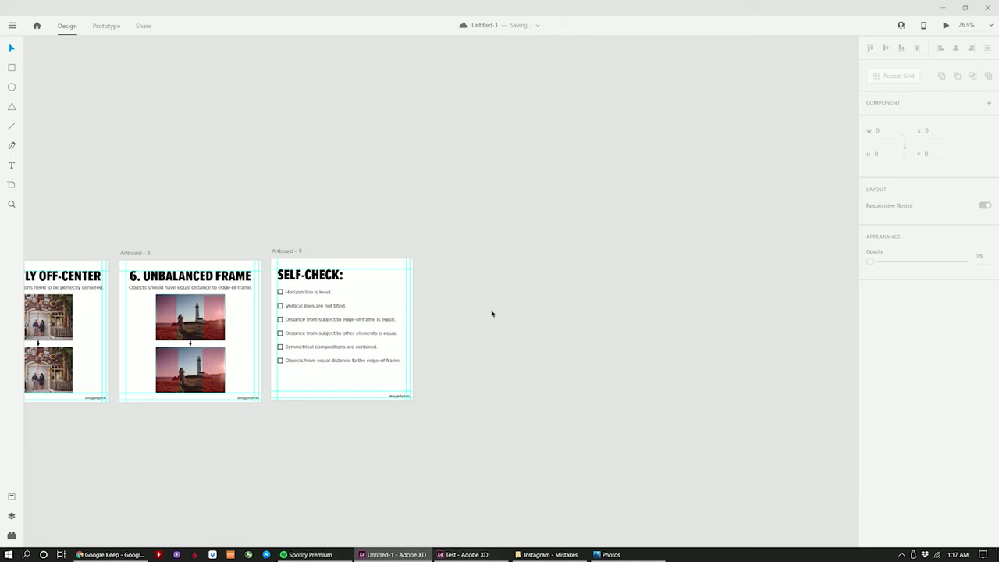
key(ctrl+v)
click(526, 203)
scroll(448, 258, down, 5)
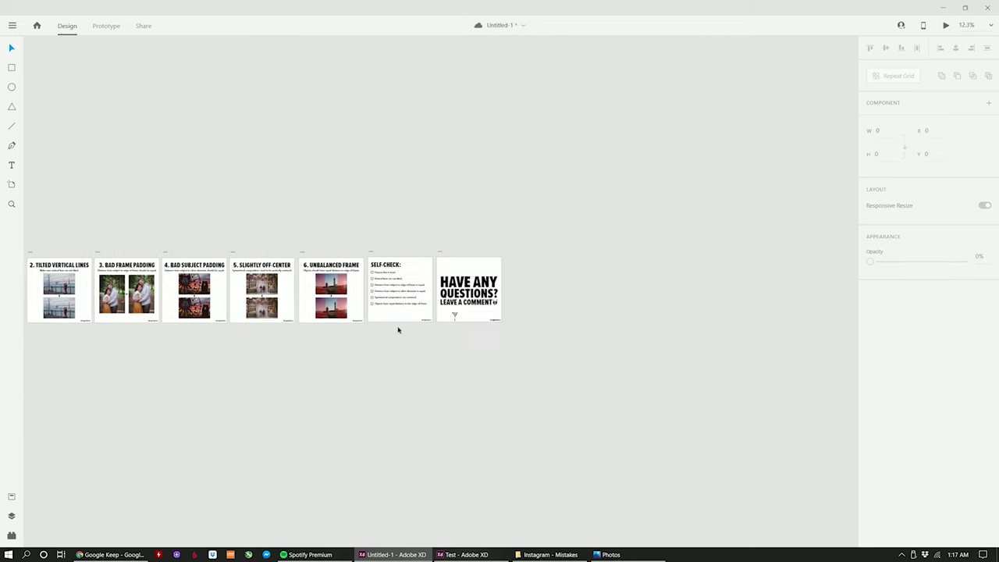
scroll(397, 330, left, 3)
drag(65, 229, 799, 372)
Step: Export the selected slides as PNGs into the Instagram - Mistakes folder
click(12, 26)
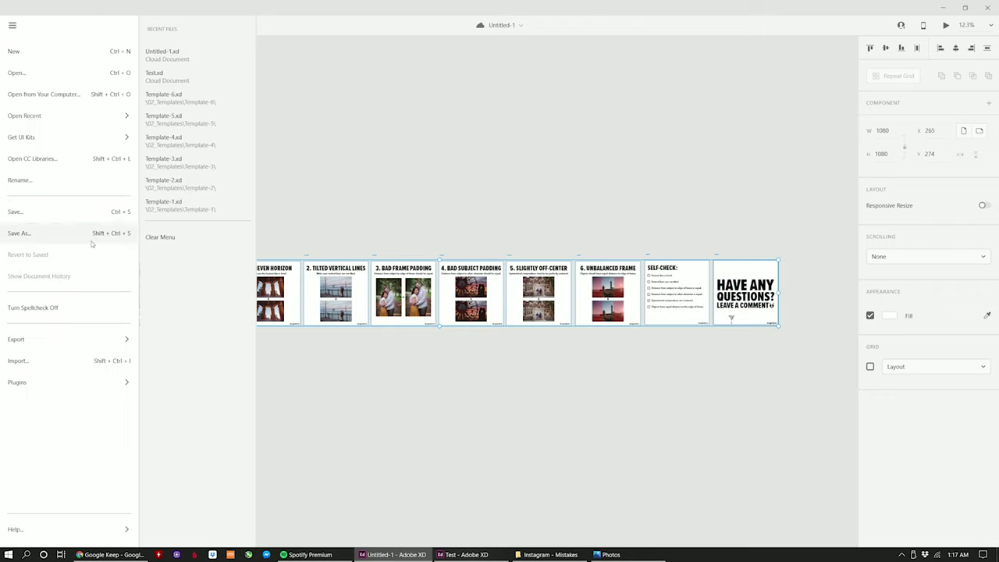
mouse_move(60, 342)
click(206, 76)
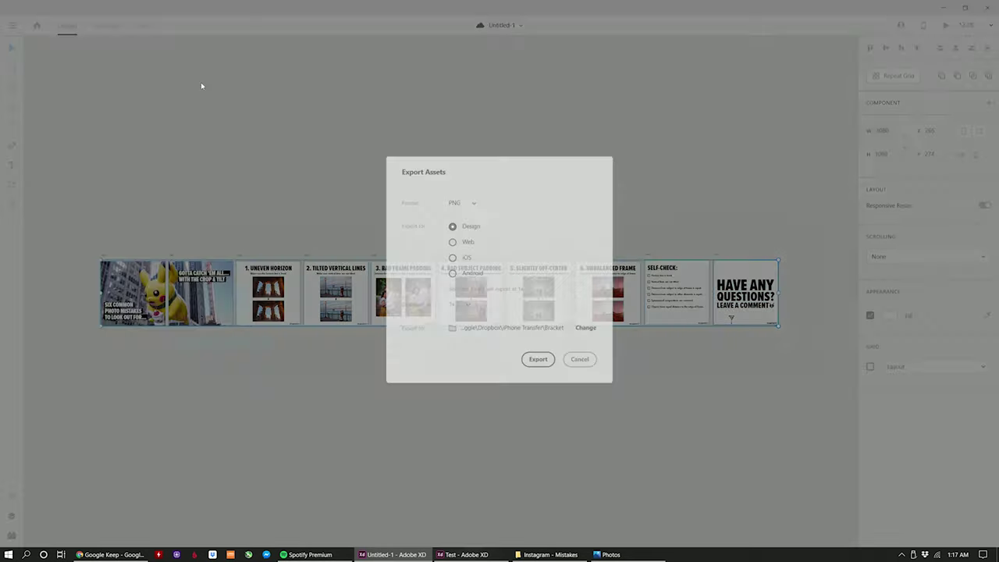
click(586, 327)
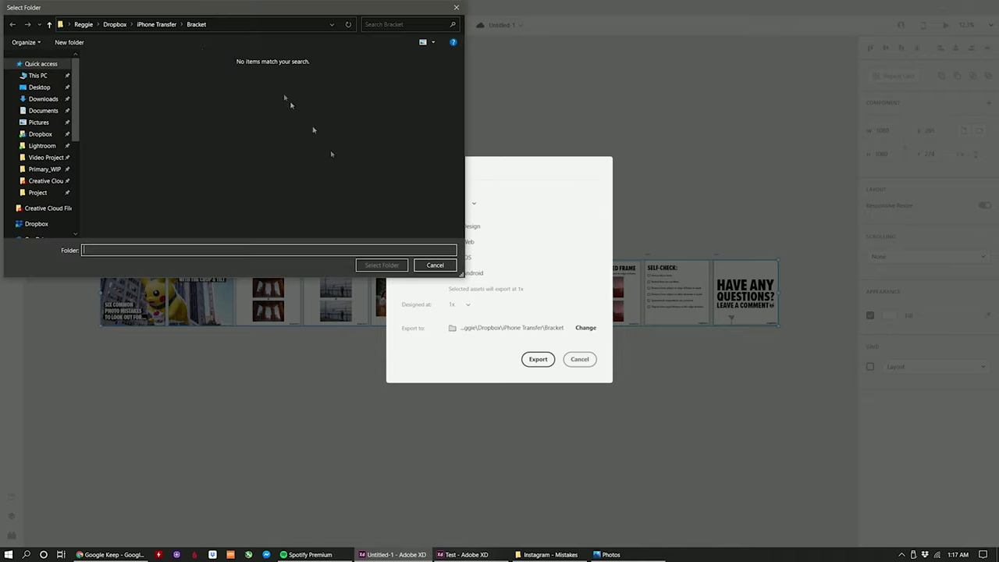
scroll(232, 137, down, 10)
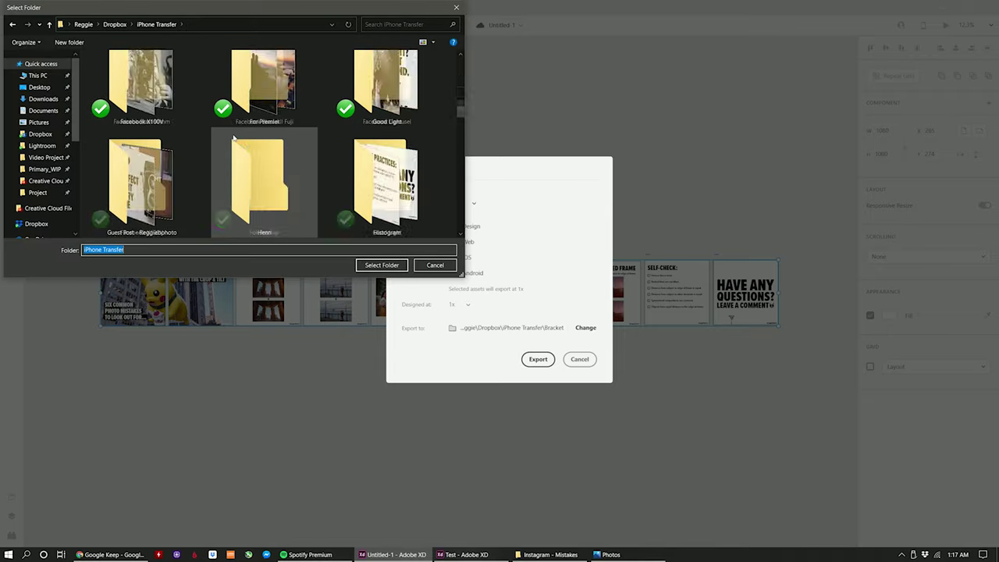
double_click(403, 123)
click(382, 265)
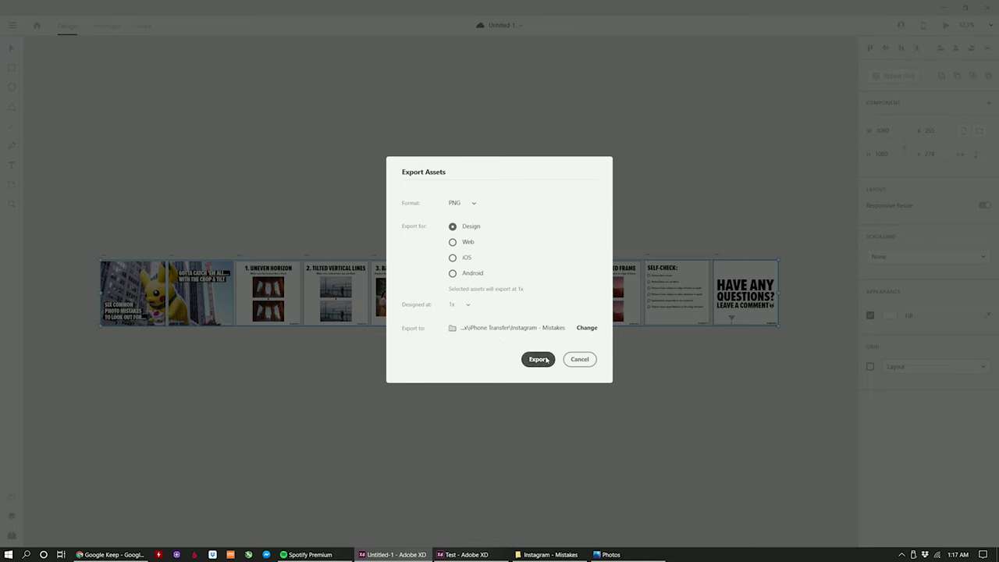
click(539, 358)
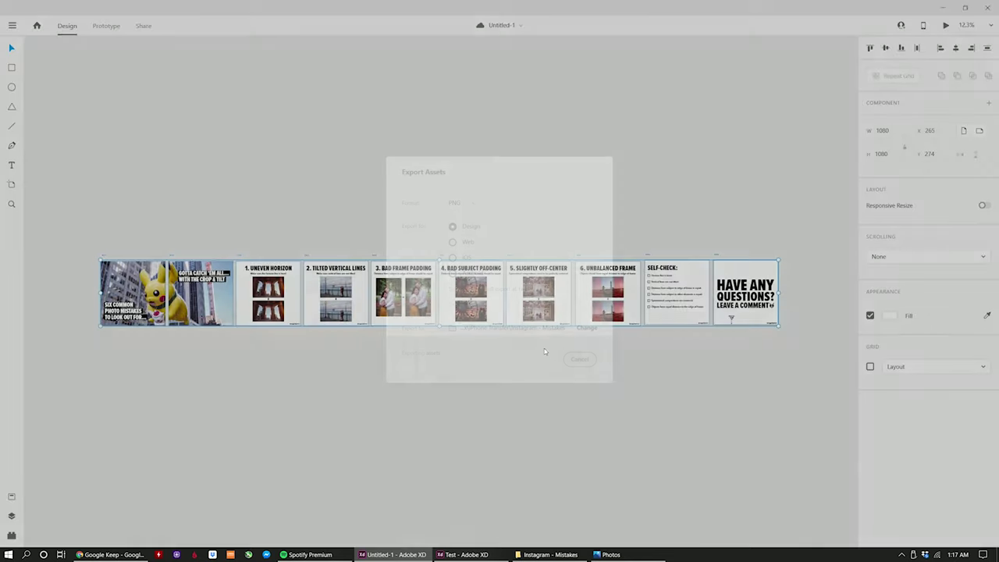